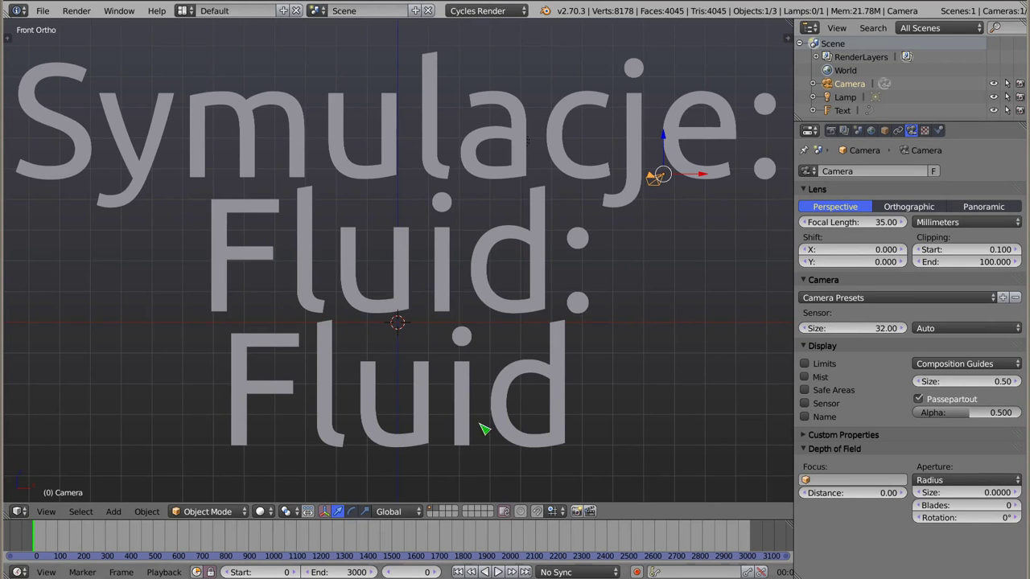
Select the 'Symulacje: Fluid: Fluid' title text object to show its Font settings
right_click(443, 268)
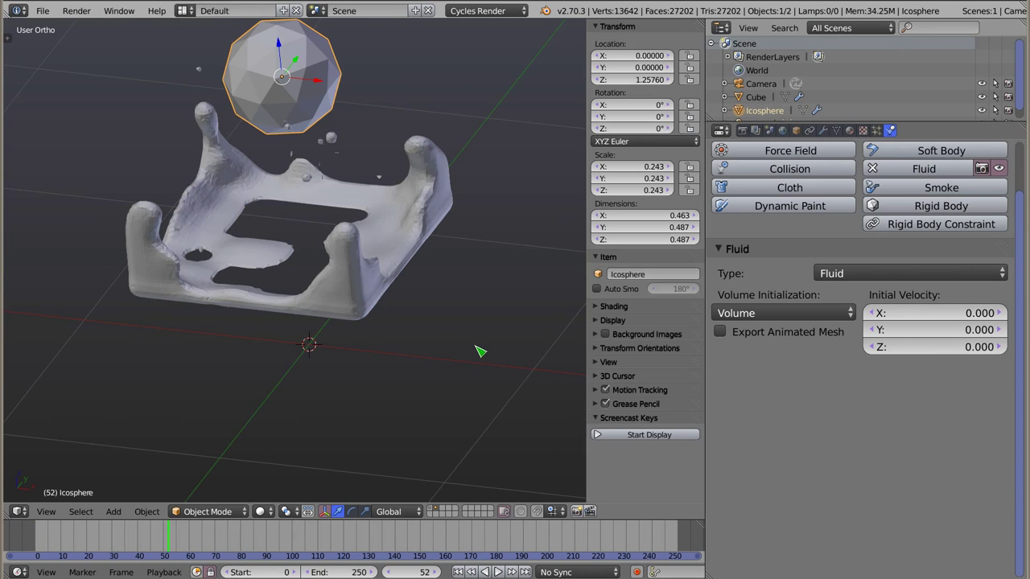
Inspect the baked splash around the Cube domain, scrubbing the timeline back to frame 0
mouse_move(333, 215)
middle_down()
mouse_move(319, 228)
mouse_move(325, 219)
middle_up()
right_click(170, 278)
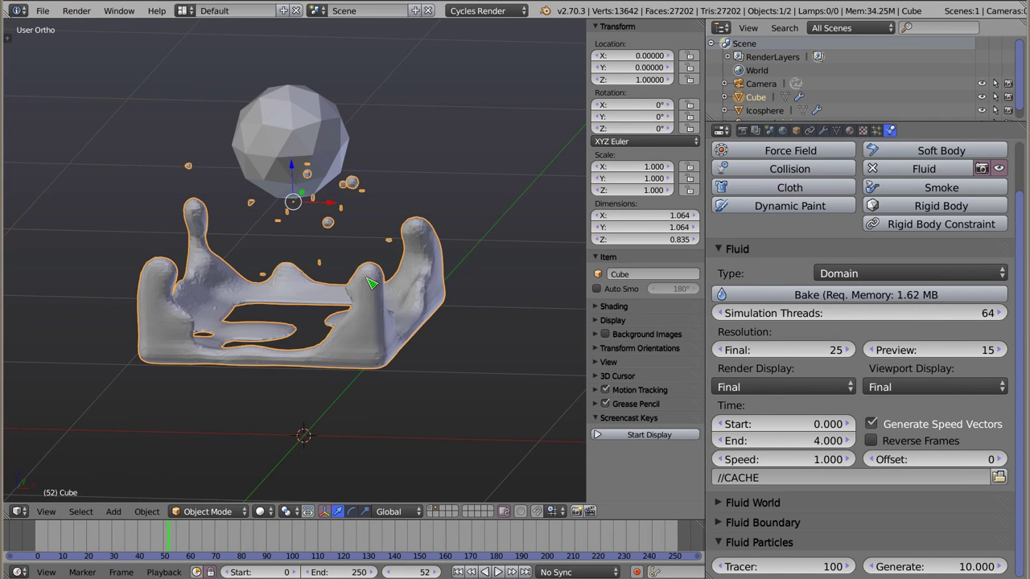
mouse_move(306, 298)
middle_down()
mouse_move(366, 320)
mouse_move(374, 291)
mouse_move(391, 287)
mouse_move(313, 304)
middle_up()
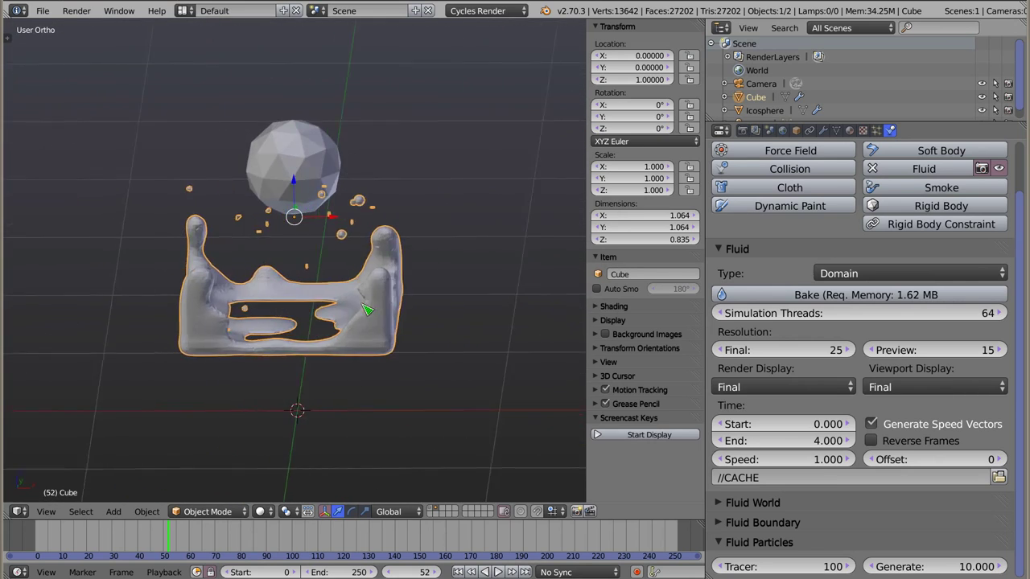
click(44, 545)
mouse_move(44, 544)
mouse_down()
mouse_move(314, 543)
mouse_move(36, 539)
mouse_up()
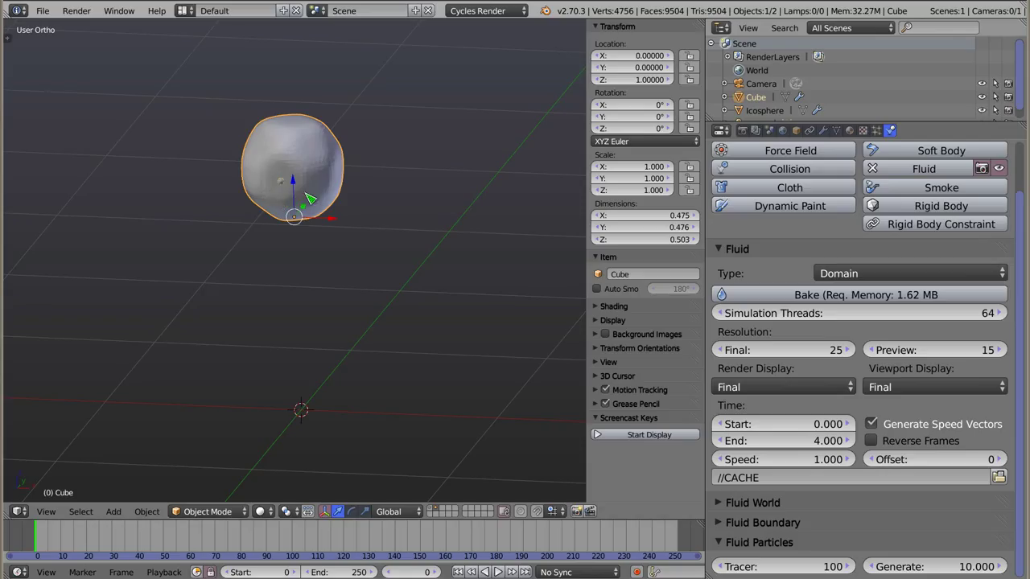
Play the simulation to frame 27 and select the Icosphere, viewed from the side
key(alt+a)
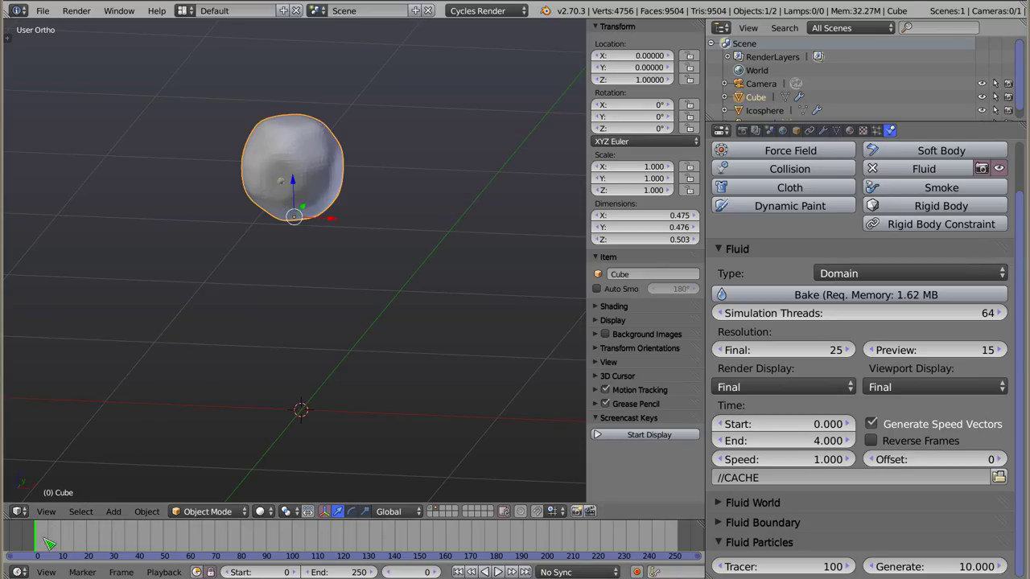
right_click(283, 169)
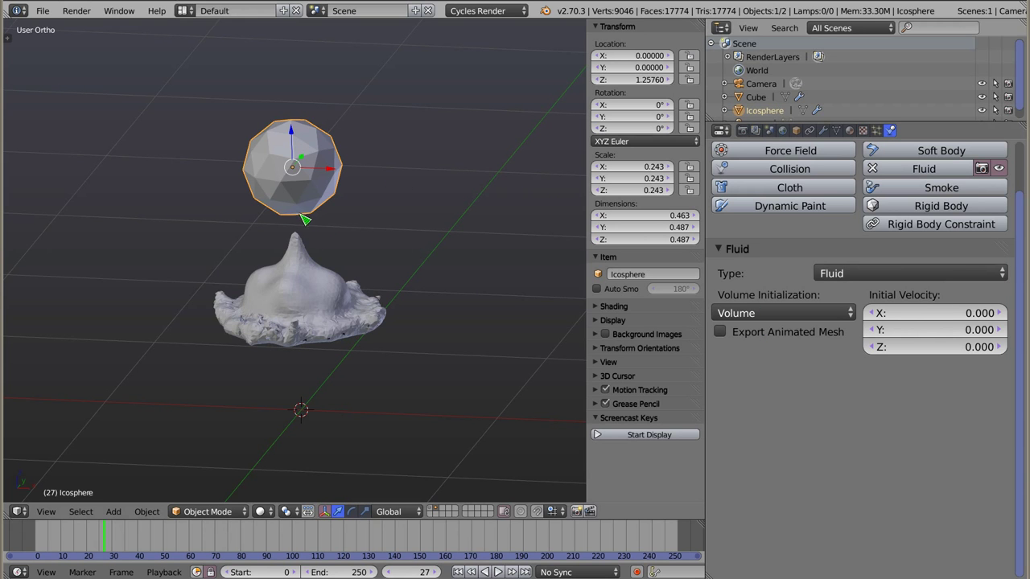
middle_drag(305, 219, 245, 231)
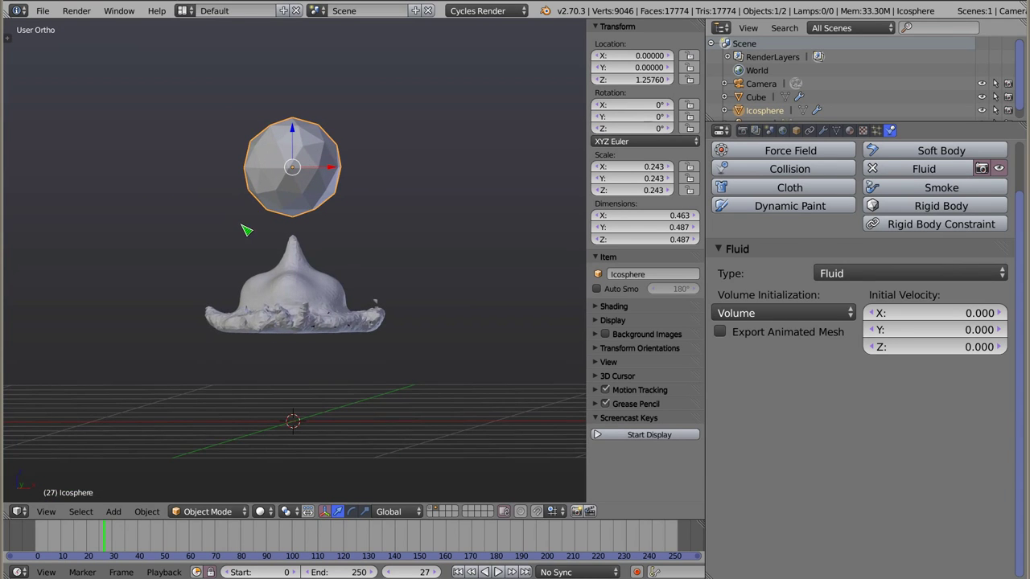
Set the Cube domain's Viewport Display to Geometry in wireframe, then select the Icosphere inside
right_click(262, 307)
click(902, 389)
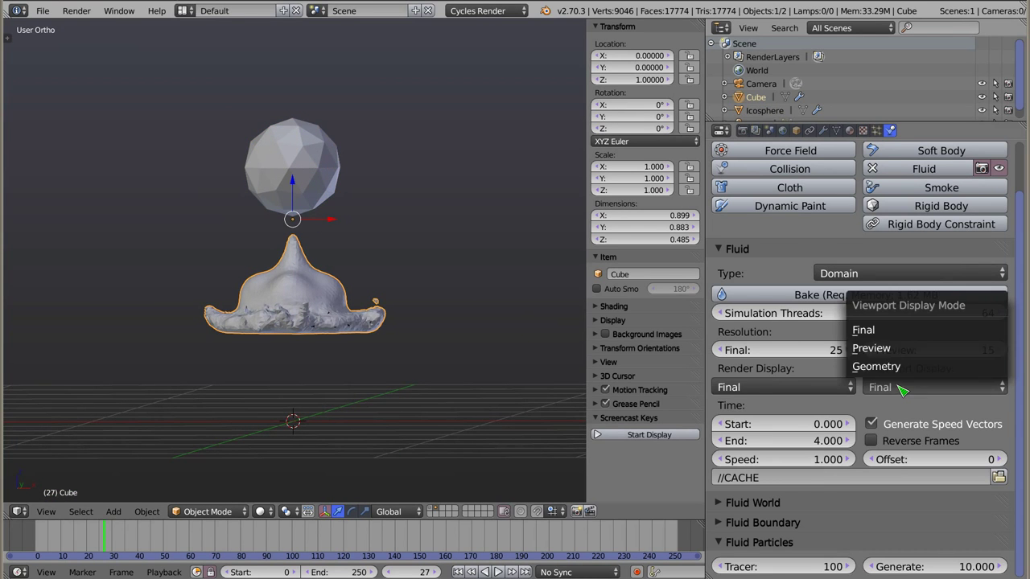
click(904, 371)
key(z)
middle_drag(296, 203, 330, 190)
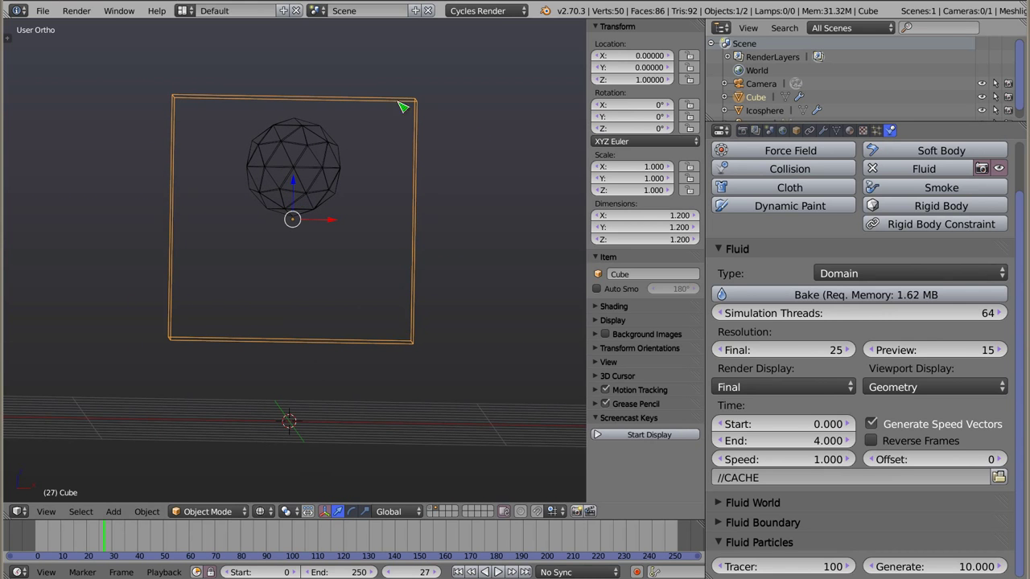
right_click(296, 169)
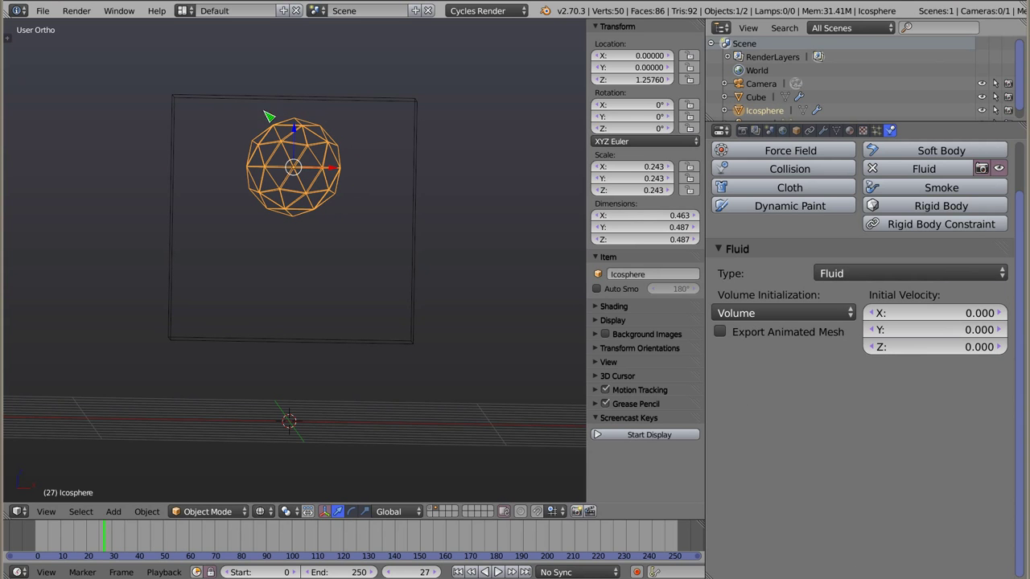
Scale the Icosphere down to 0.139 and move it to the domain's upper left
key(s)
click(333, 218)
key(g)
click(285, 177)
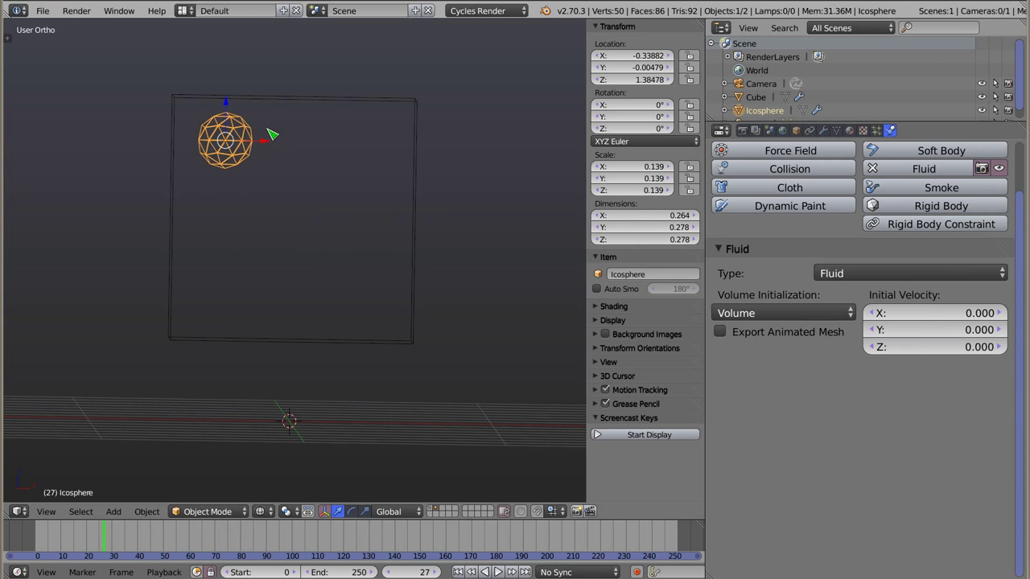
Duplicate the sphere, place the copy below it, then select the Cube domain
key(shift+d)
click(266, 215)
right_click(249, 145)
right_click(231, 227)
right_click(224, 135)
right_click(232, 227)
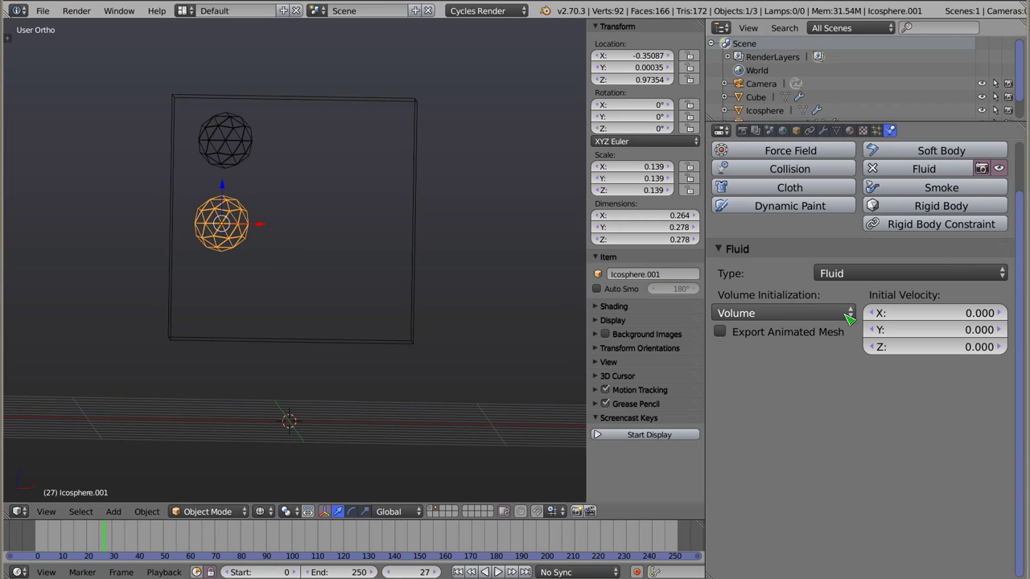
mouse_move(290, 183)
middle_down()
mouse_move(322, 200)
mouse_move(333, 186)
middle_up()
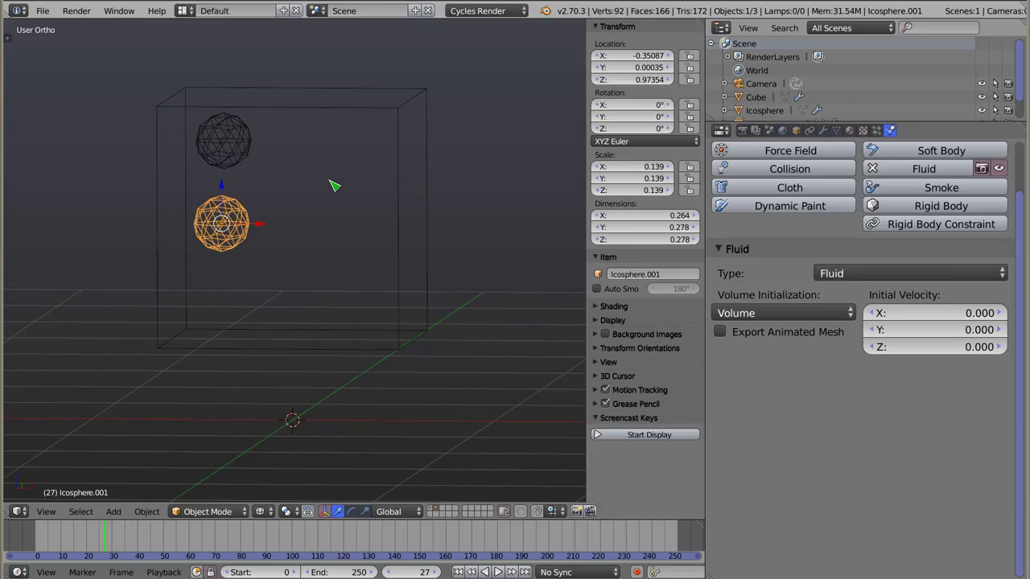
right_click(294, 120)
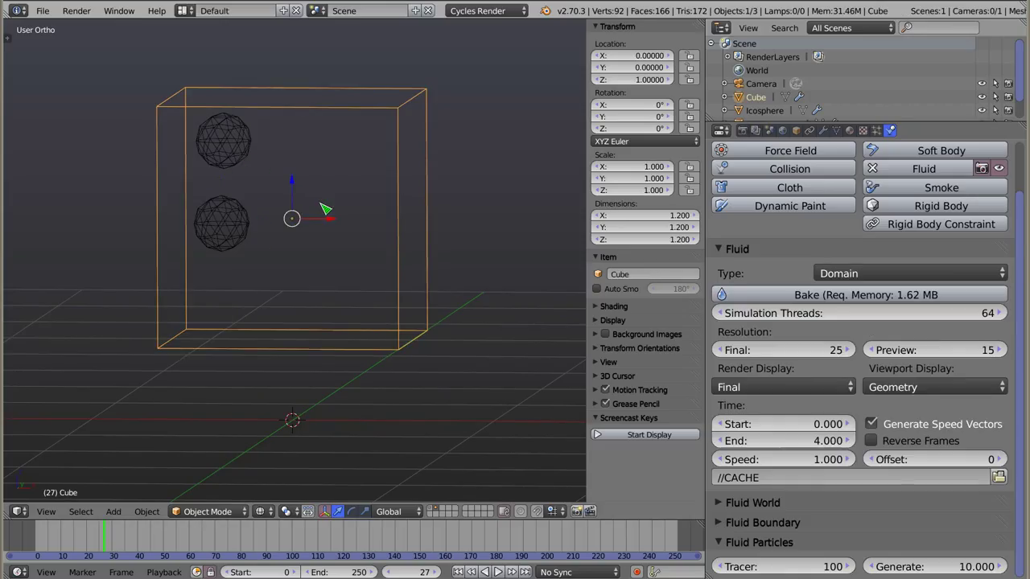
Bake the two-sphere fluid simulation and scrub to frame 27 in wireframe
click(877, 297)
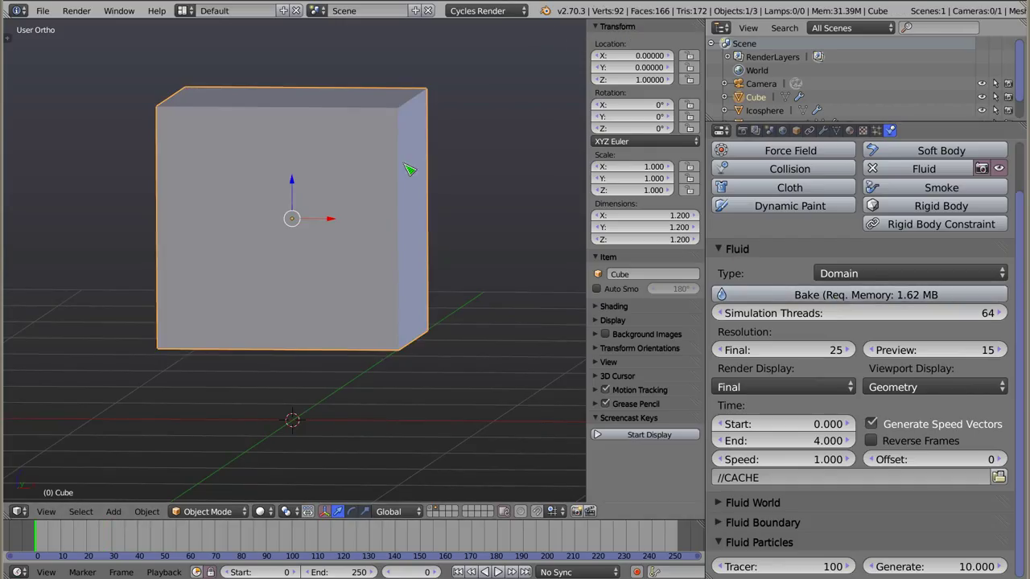
key(z)
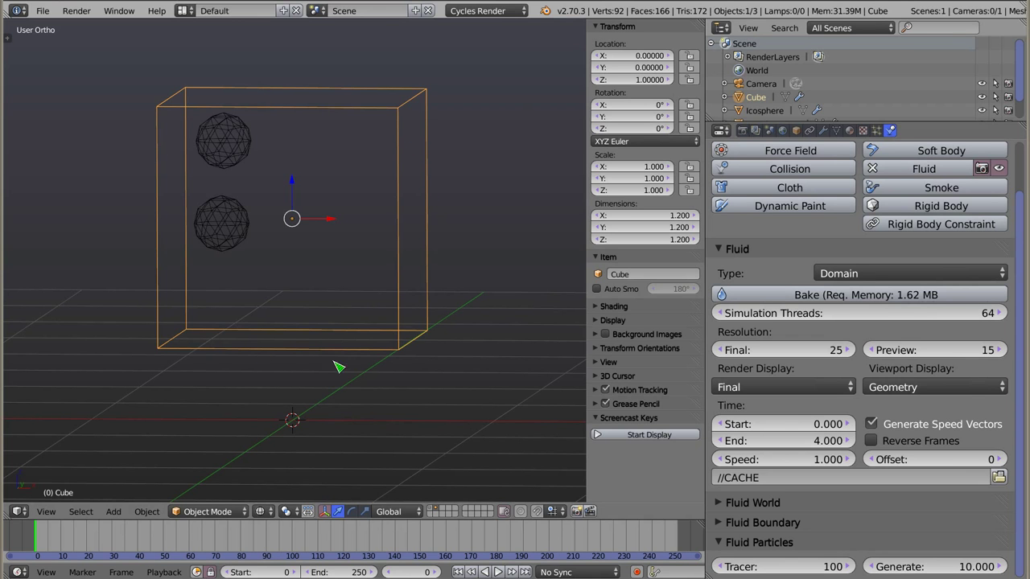
mouse_move(45, 541)
mouse_down()
mouse_move(252, 535)
mouse_move(33, 541)
mouse_up()
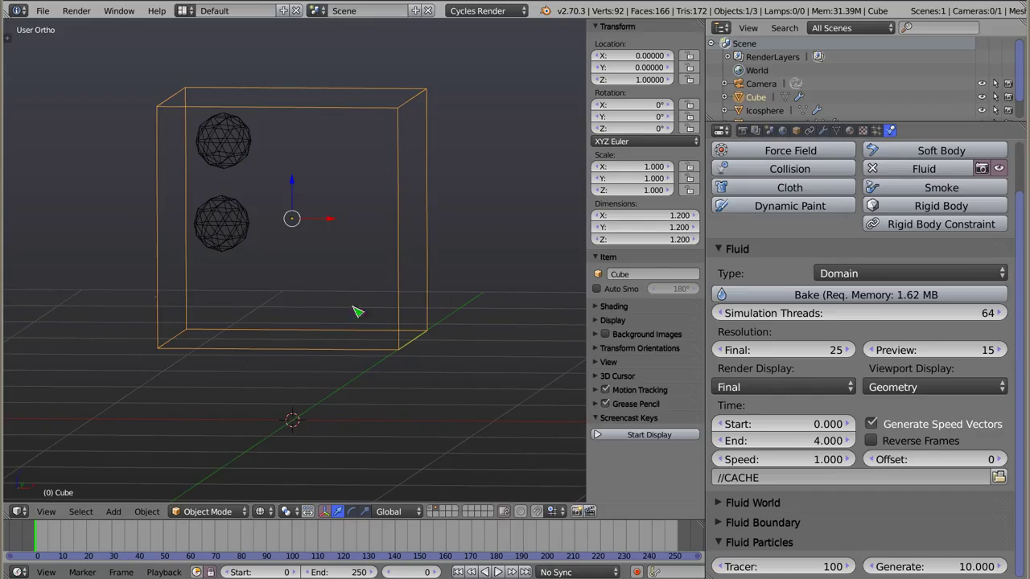
Set the domain's Viewport Display to Final and scrub through the early frames to 44
click(928, 393)
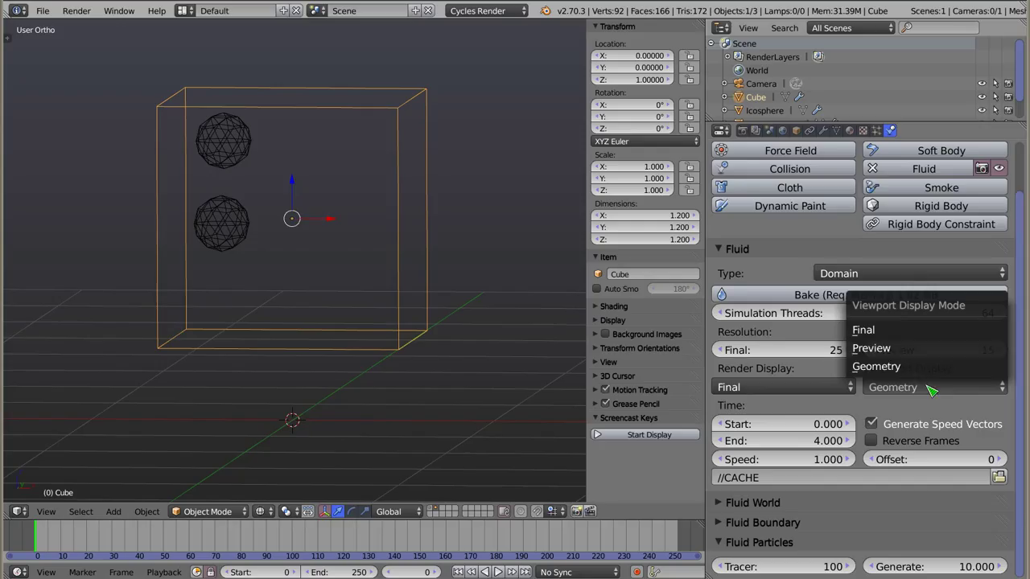
click(905, 333)
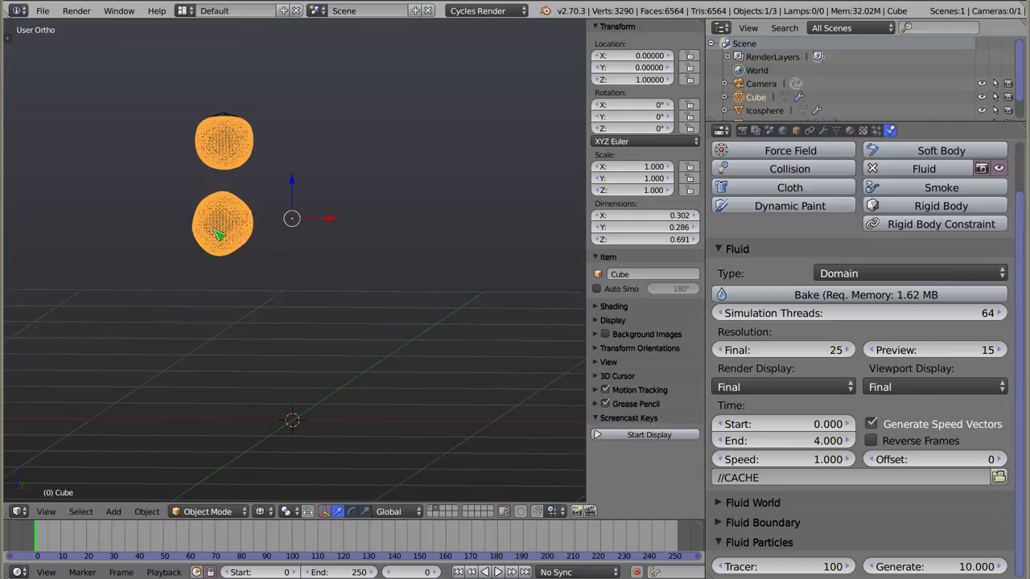
drag(45, 537, 103, 539)
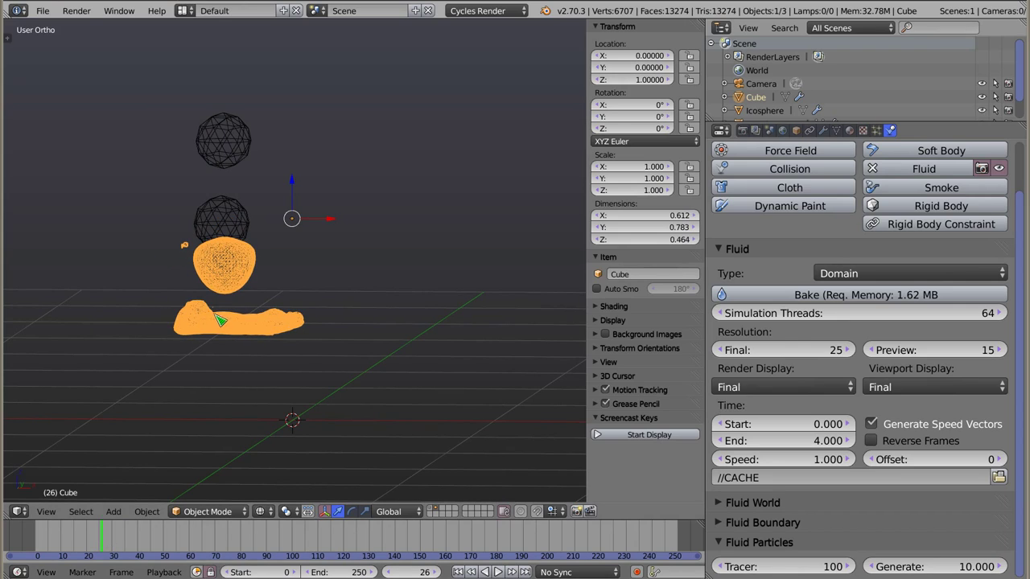
scroll(197, 318, up, 3)
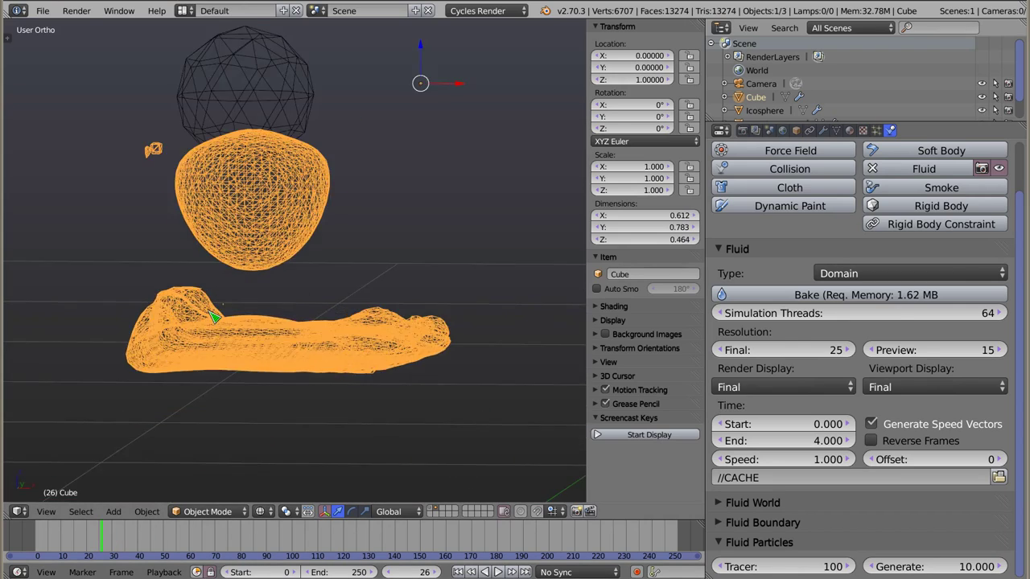
scroll(225, 307, up, 4)
scroll(265, 257, up, 3)
scroll(277, 237, up, 2)
scroll(241, 253, down, 3)
scroll(242, 253, down, 3)
scroll(241, 252, down, 3)
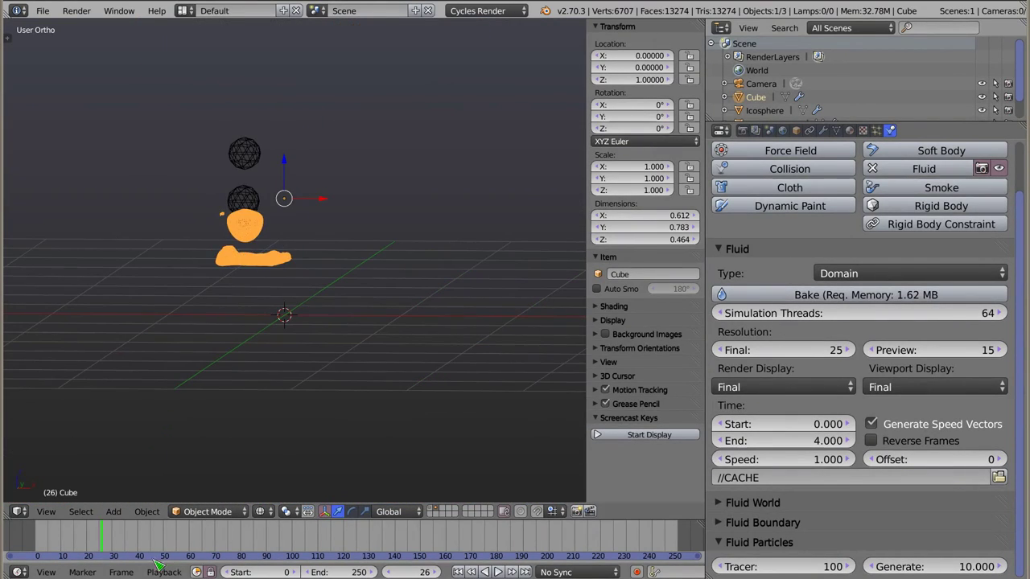
drag(100, 537, 161, 546)
Return to solid shading and play the droplets falling and spreading into a flat sheet
key(z)
mouse_move(277, 277)
middle_down()
mouse_move(289, 258)
mouse_move(298, 266)
middle_up()
scroll(297, 268, up, 3)
scroll(299, 268, up, 2)
key(shift+alt+a)
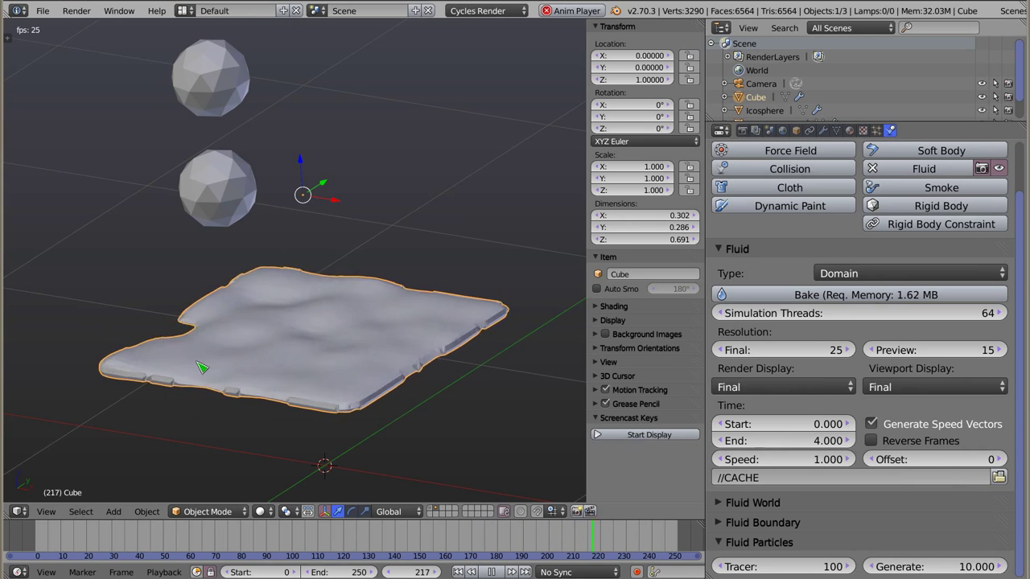
key(Escape)
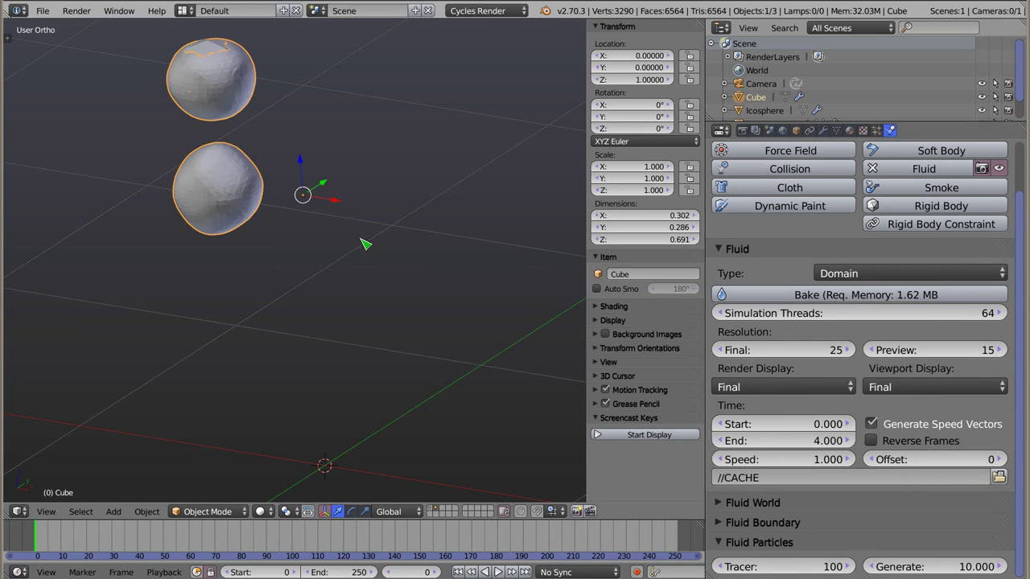
right_click(203, 79)
mouse_move(324, 281)
middle_down()
mouse_move(301, 166)
mouse_move(280, 147)
middle_up()
middle_drag(296, 257, 338, 253)
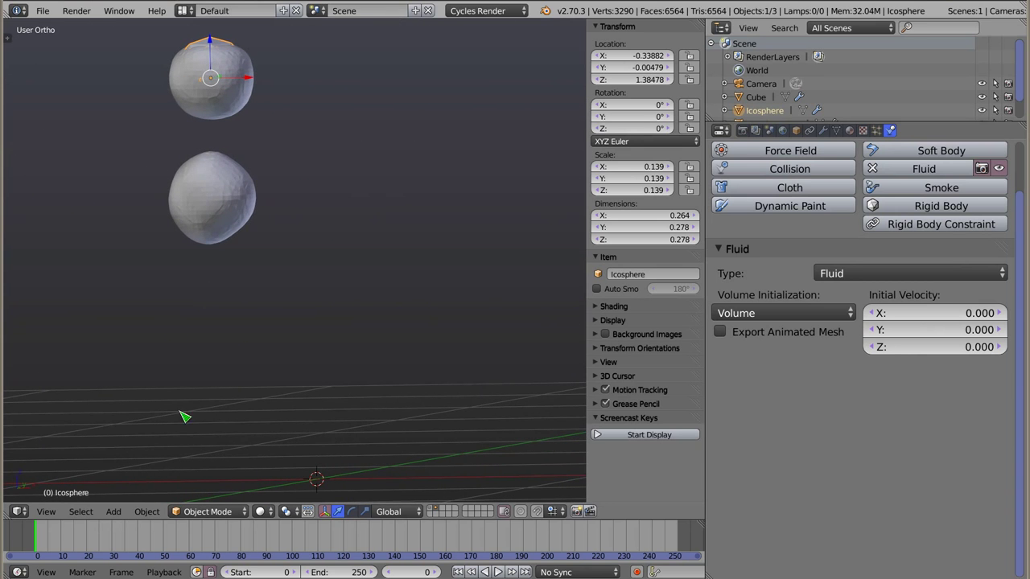
drag(64, 547, 83, 554)
right_click(201, 217)
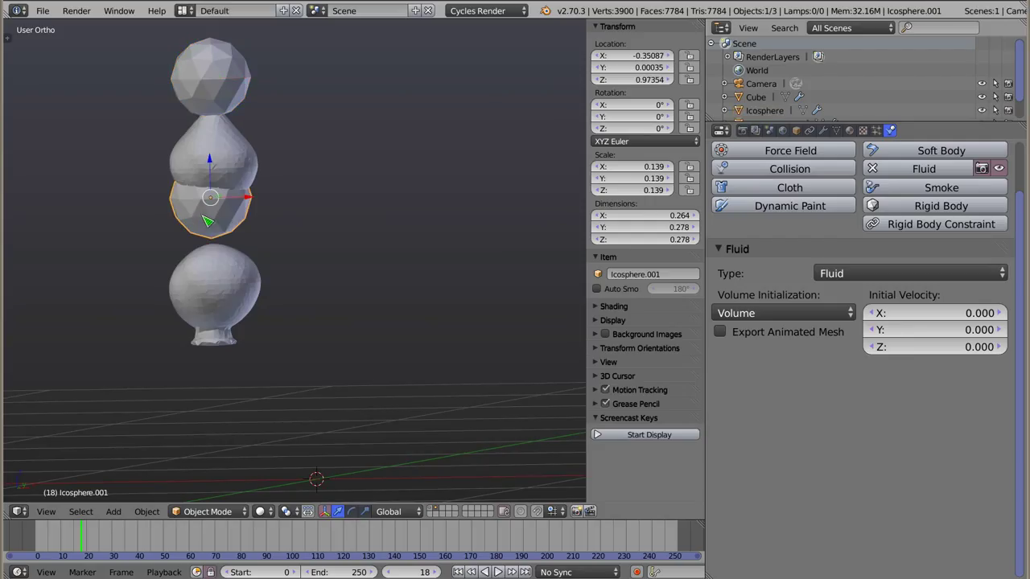
right_click(226, 90)
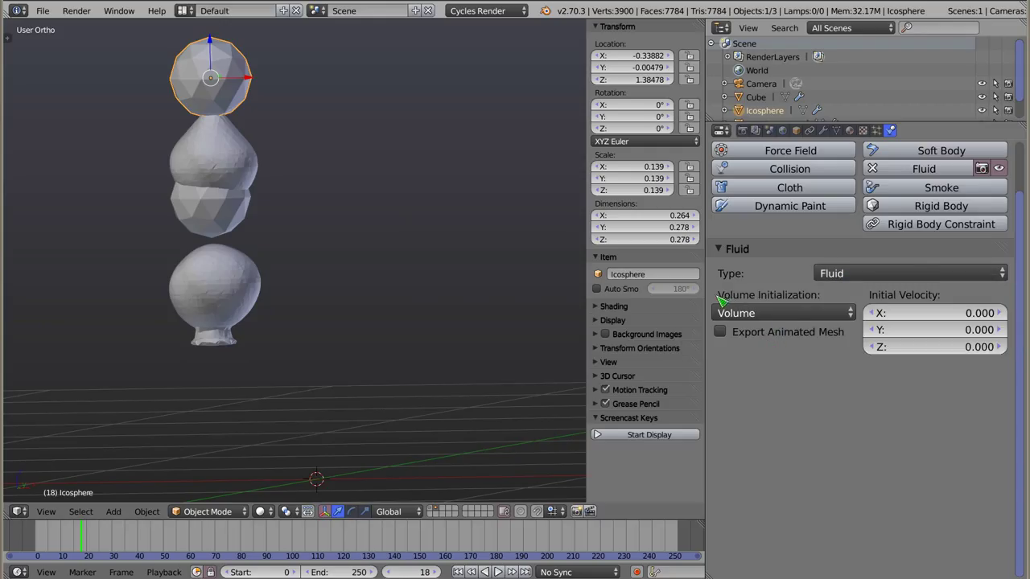
click(819, 316)
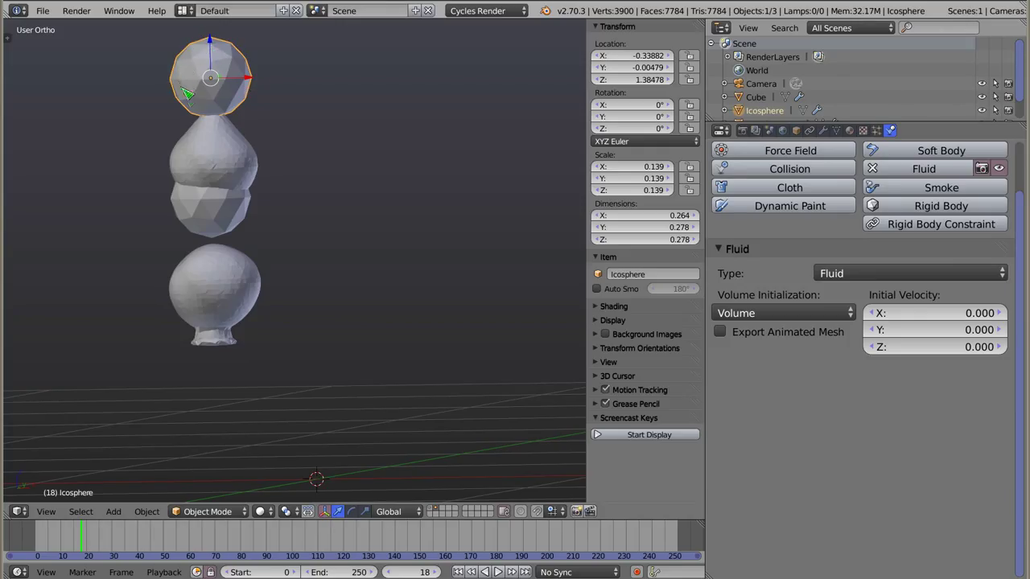
key(g)
key(Escape)
Compare Shell and Volume initialization for the top sphere, leaving it on Volume
click(761, 313)
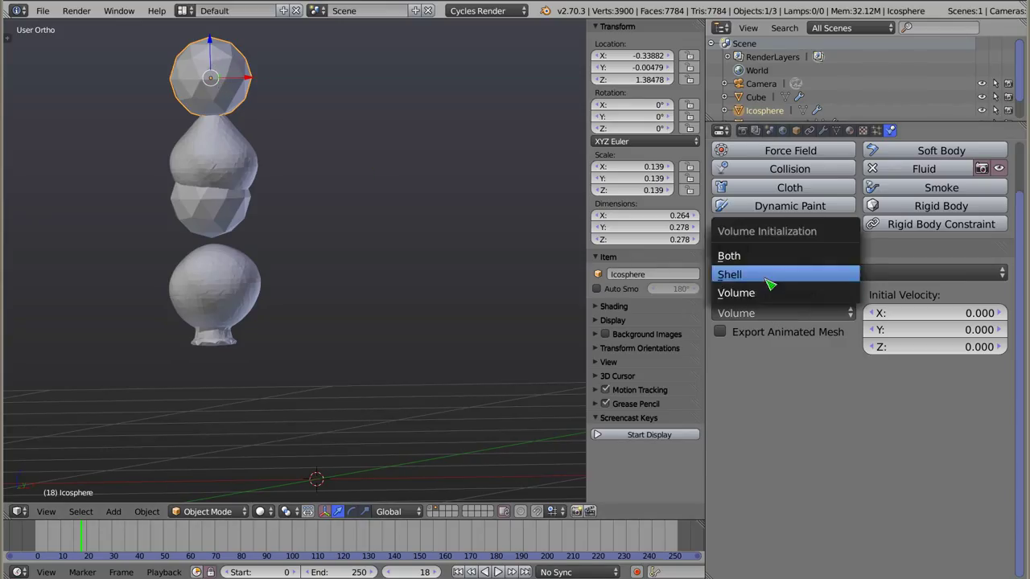
click(766, 278)
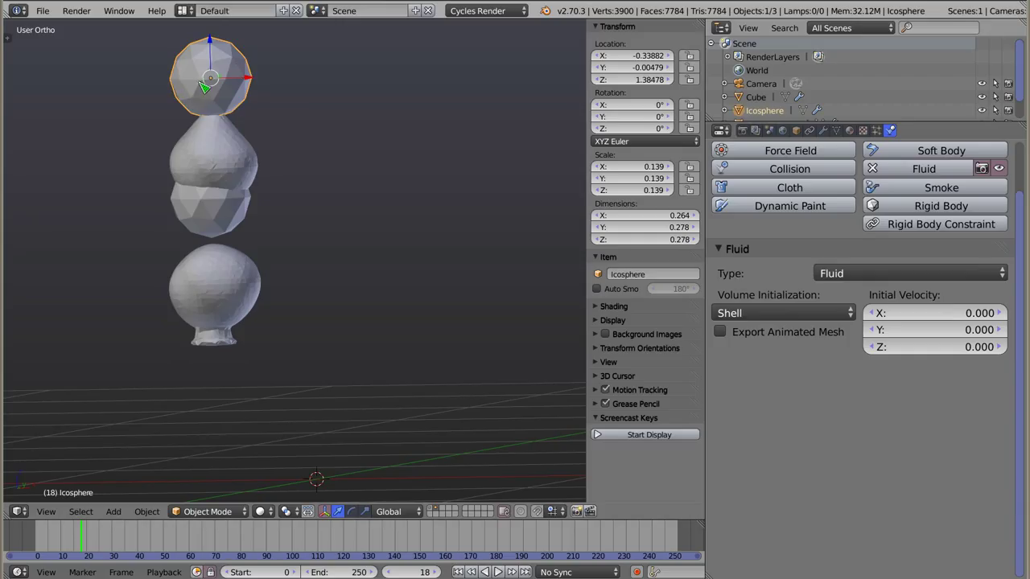
scroll(234, 97, up, 2)
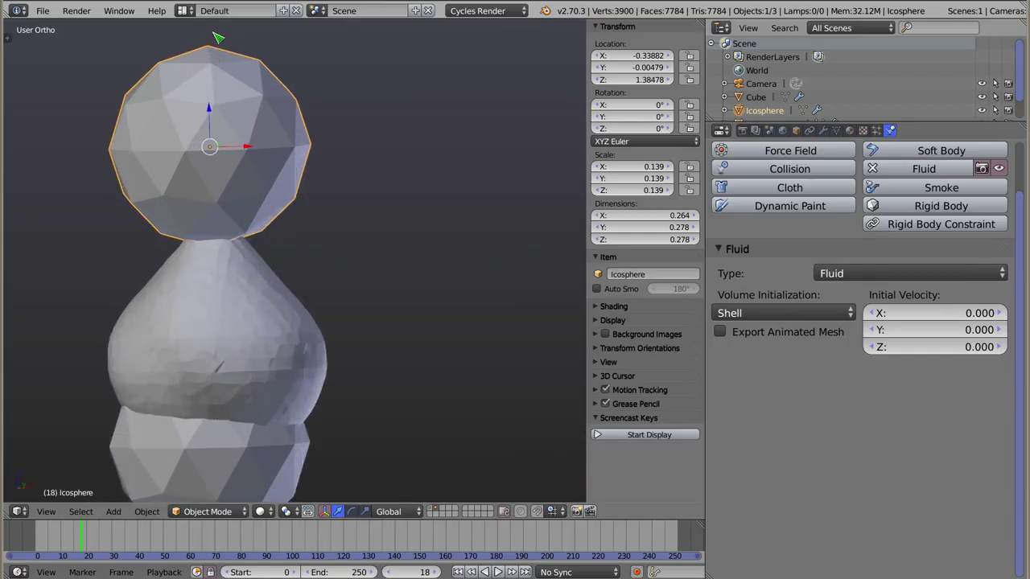
scroll(322, 110, up, 3)
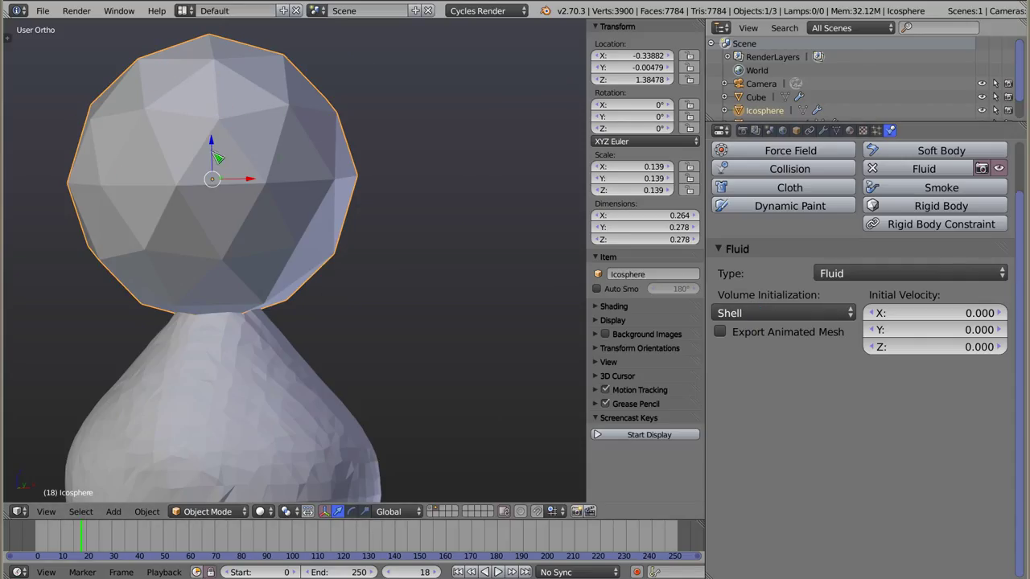
click(748, 313)
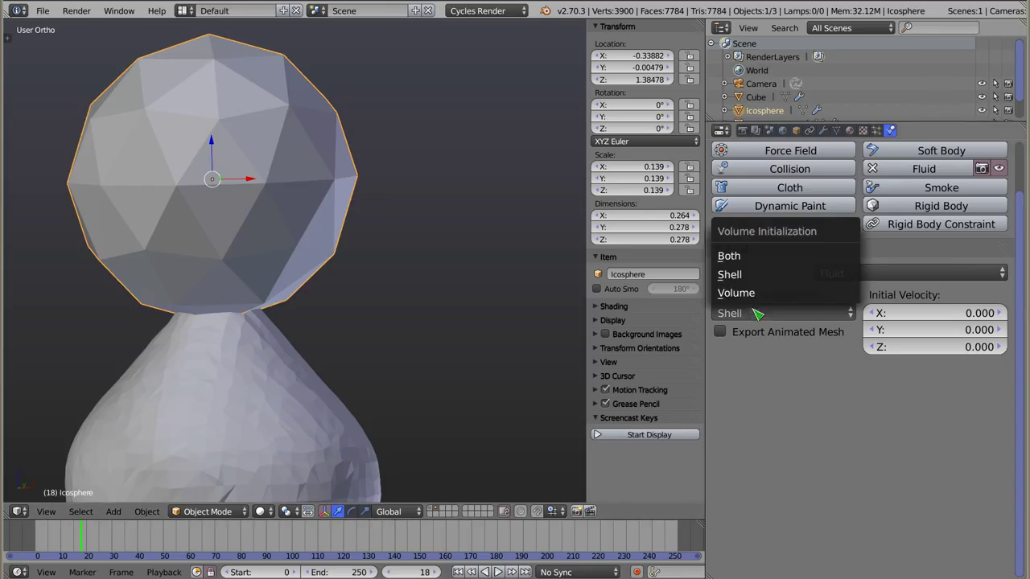
click(773, 294)
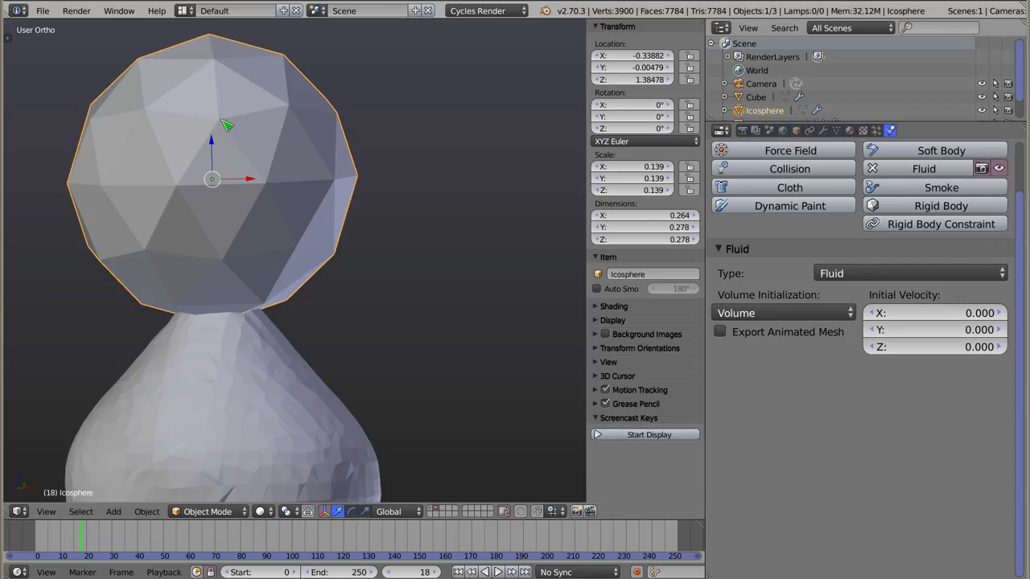
click(772, 313)
click(776, 275)
click(772, 313)
click(771, 330)
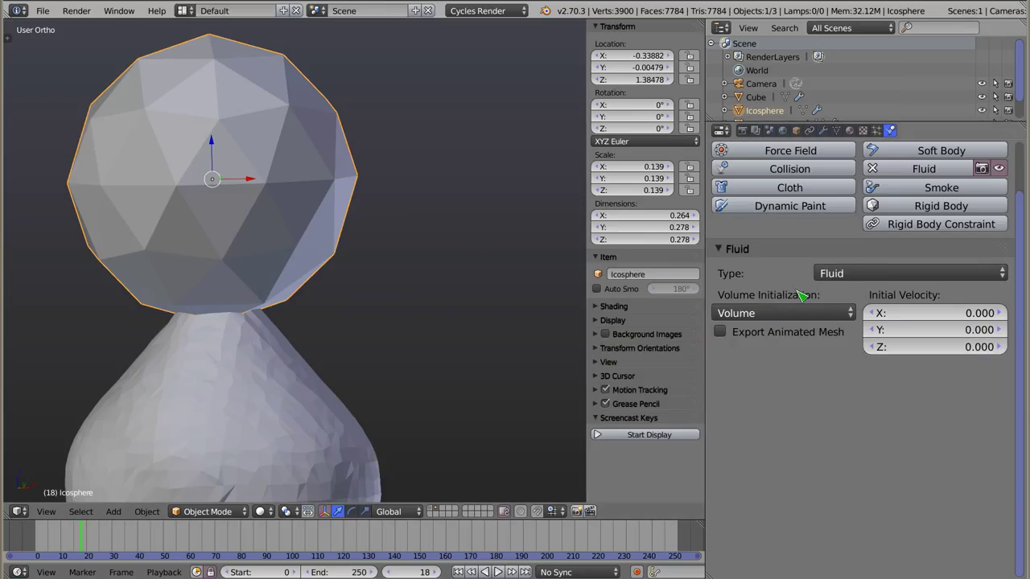
Zoom out to frame the stack and select the Cube fluid domain
scroll(261, 296, down, 3)
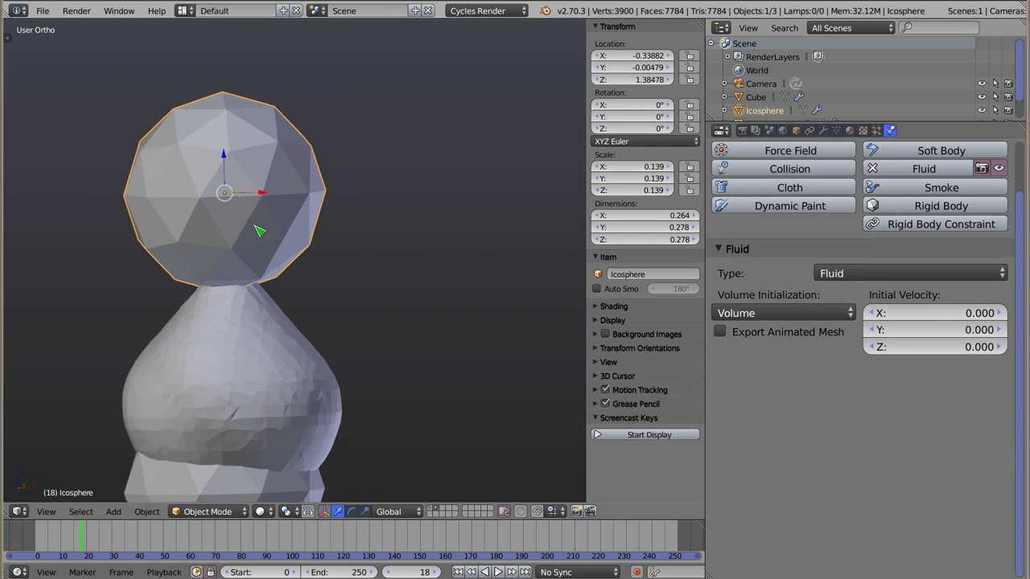
shift+middle_drag(260, 230, 308, 228)
shift+scroll(308, 225, down, 2)
right_click(277, 282)
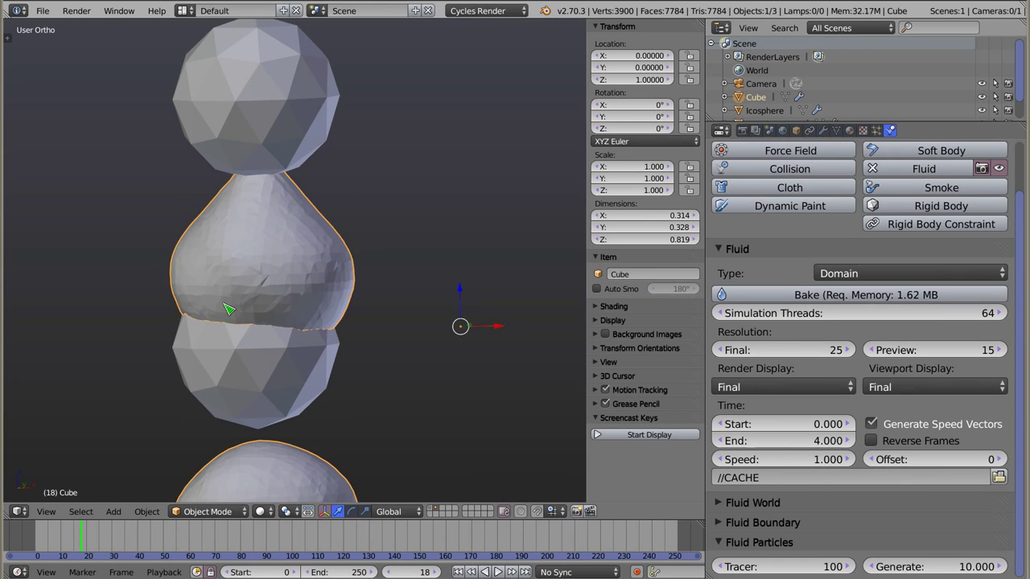
View the domain mesh in wireframe, return to solid, and select the top Icosphere
key(z)
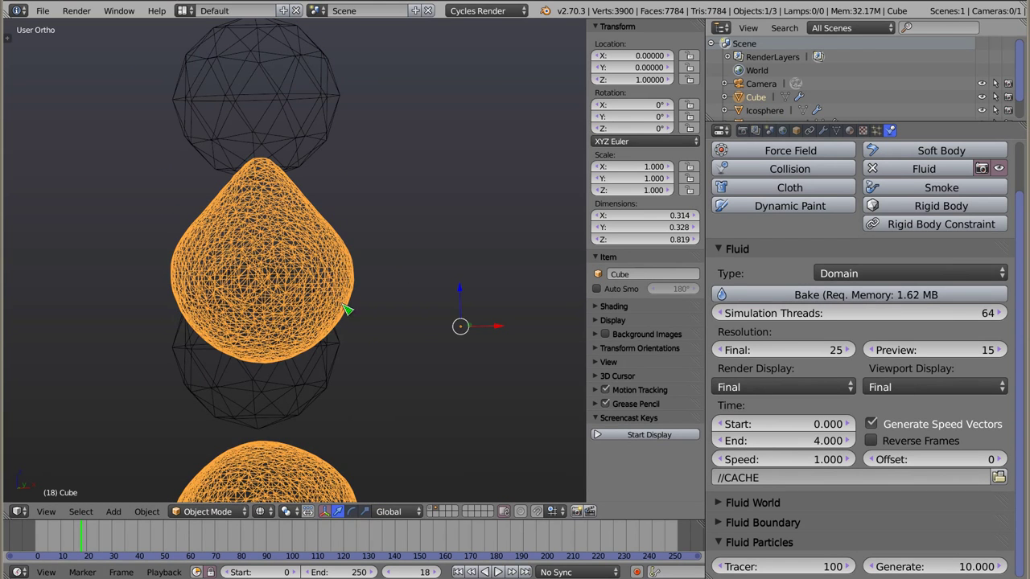
key(z)
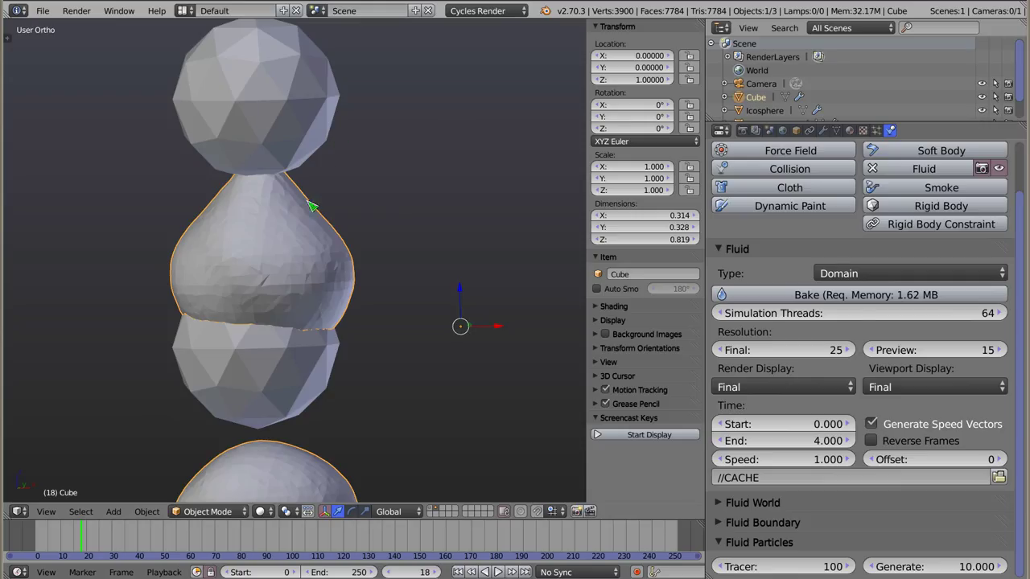
right_click(303, 123)
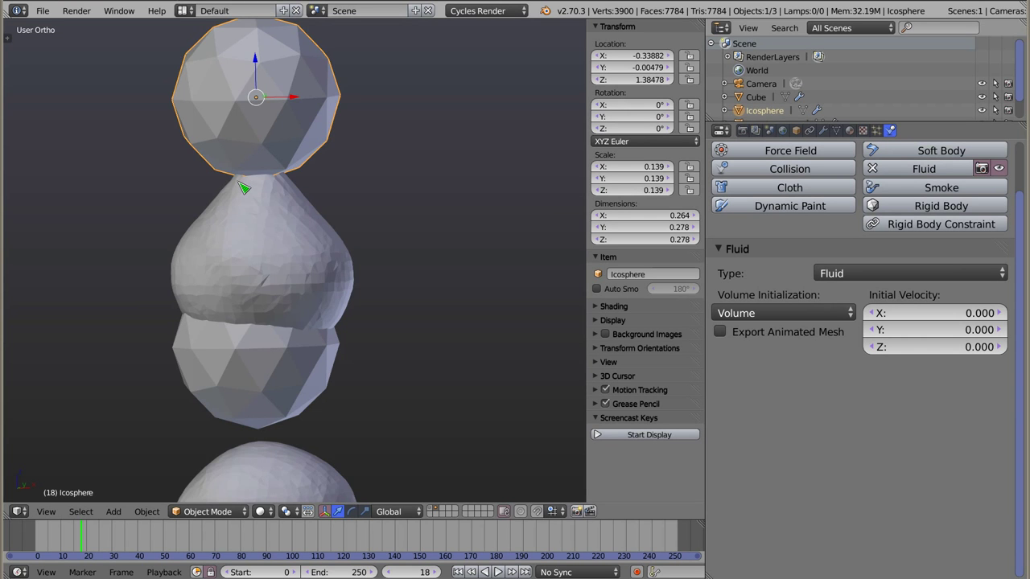
Set the top sphere's Initial Velocity X to 3
scroll(243, 189, down, 2)
mouse_move(311, 163)
middle_down()
mouse_move(271, 214)
mouse_move(301, 211)
mouse_move(402, 281)
middle_up()
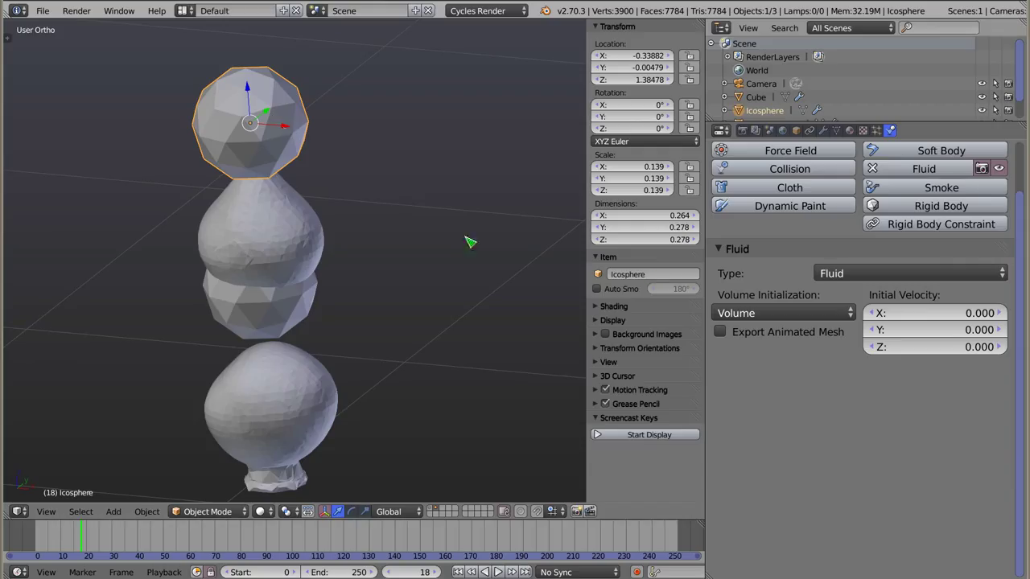
click(933, 318)
text(3)
key(Return)
Rewind the animation to frame 0 and select the Cube domain
click(71, 547)
drag(71, 547, 35, 547)
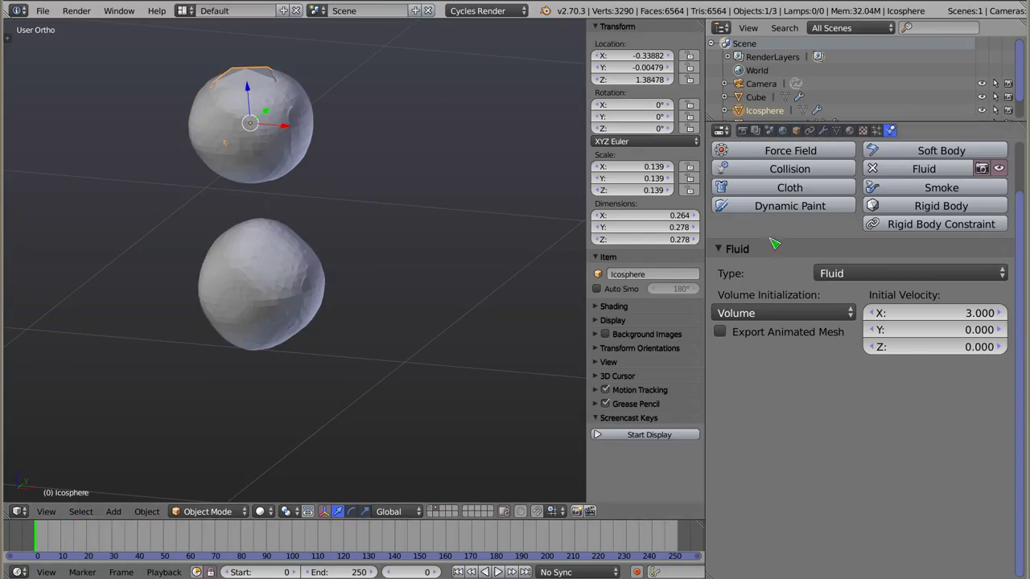
right_click(266, 130)
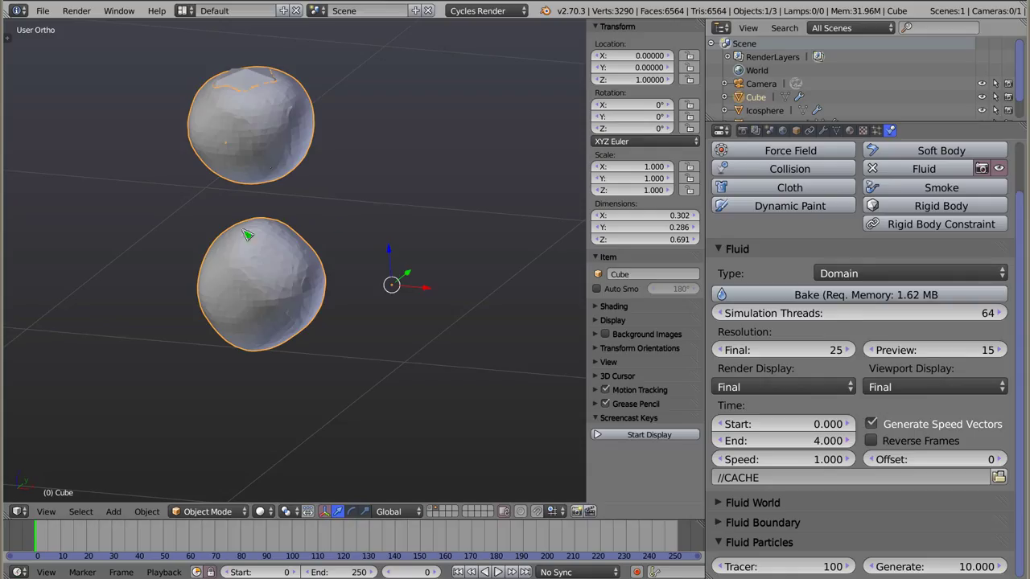
Bake the fluid simulation, then pull back to a perspective view of the grid
click(732, 294)
scroll(268, 214, down, 2)
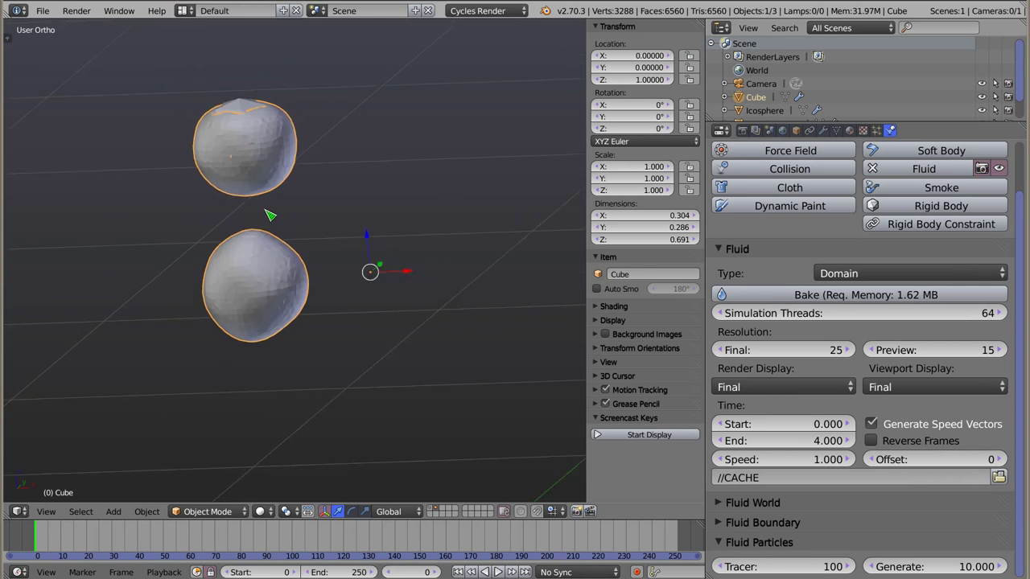
scroll(289, 241, down, 4)
shift+middle_drag(290, 206, 288, 152)
key(KP_5)
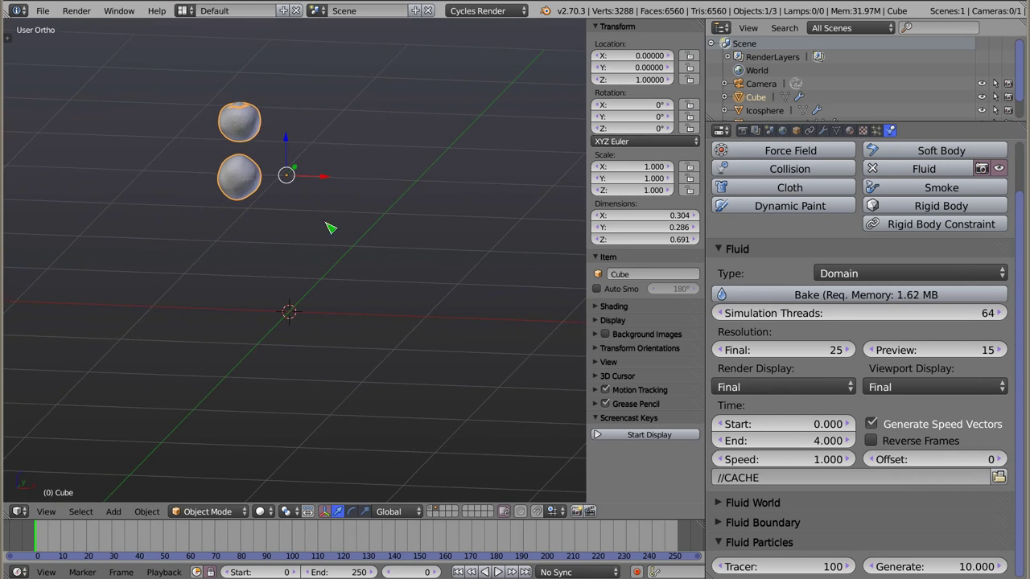
Play the baked animation and orbit around the spheres splashing into a puddle
key(alt+a)
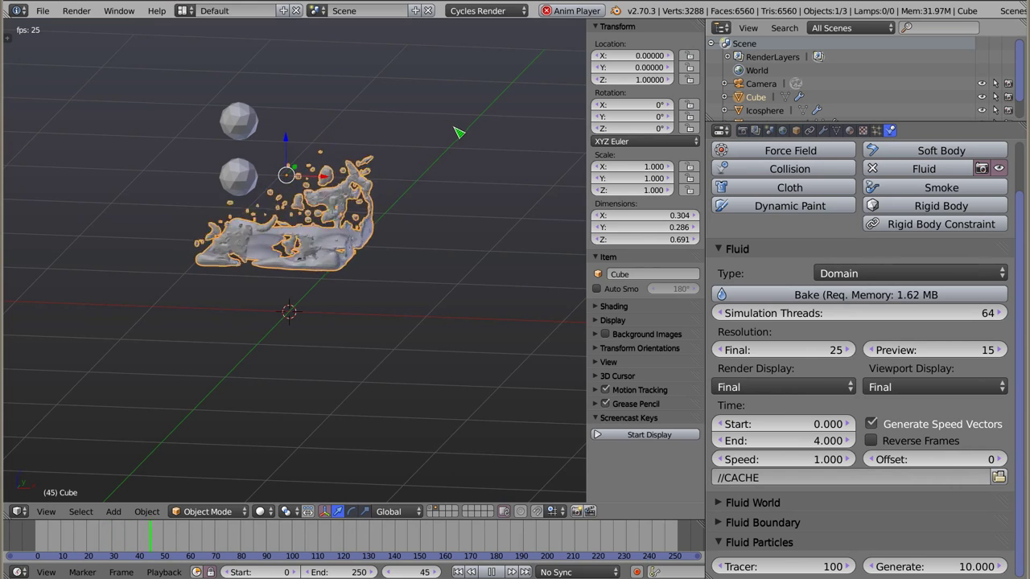
key(Escape)
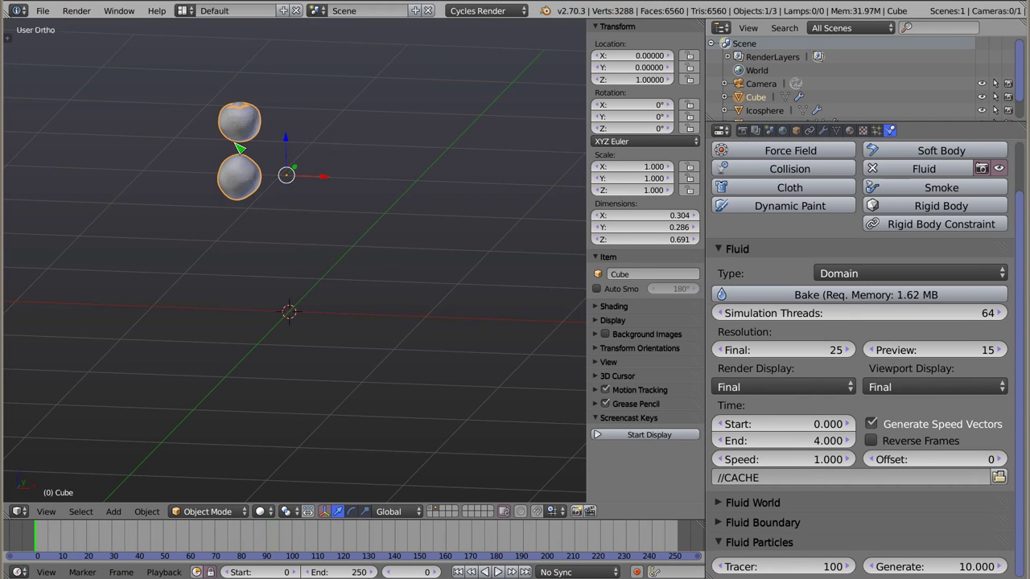
key(alt+a)
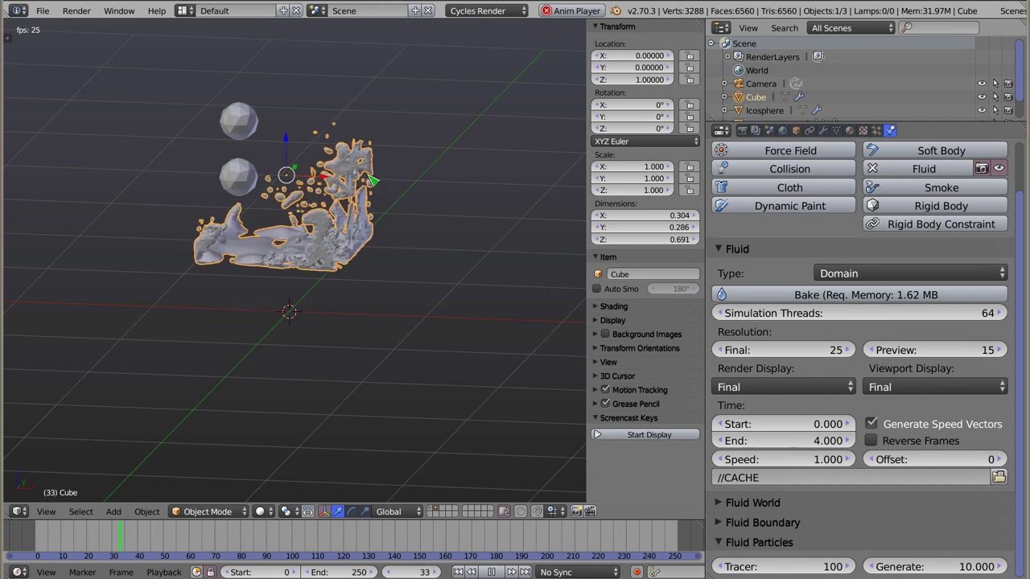
middle_drag(361, 212, 271, 126)
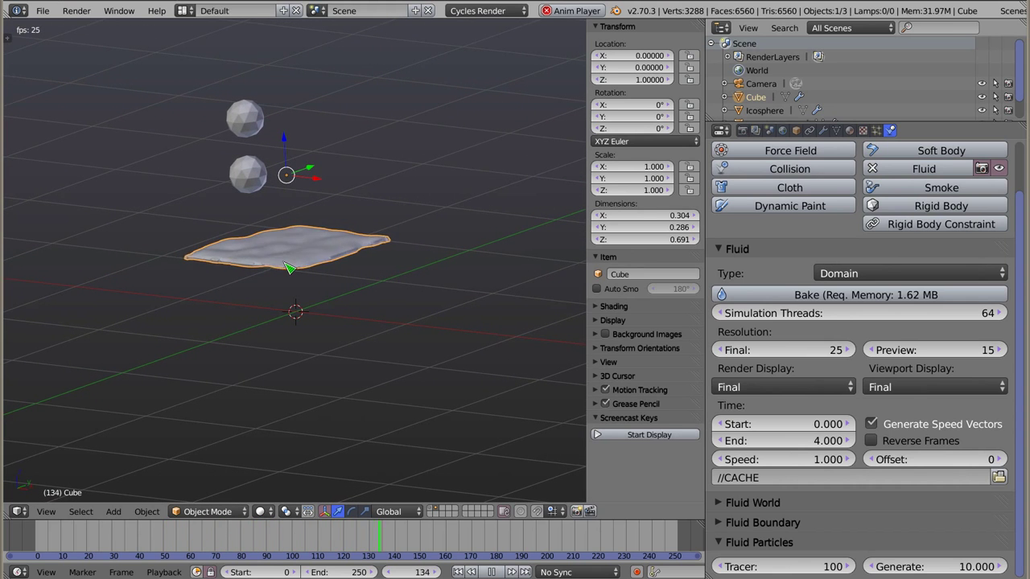
scroll(291, 249, up, 2)
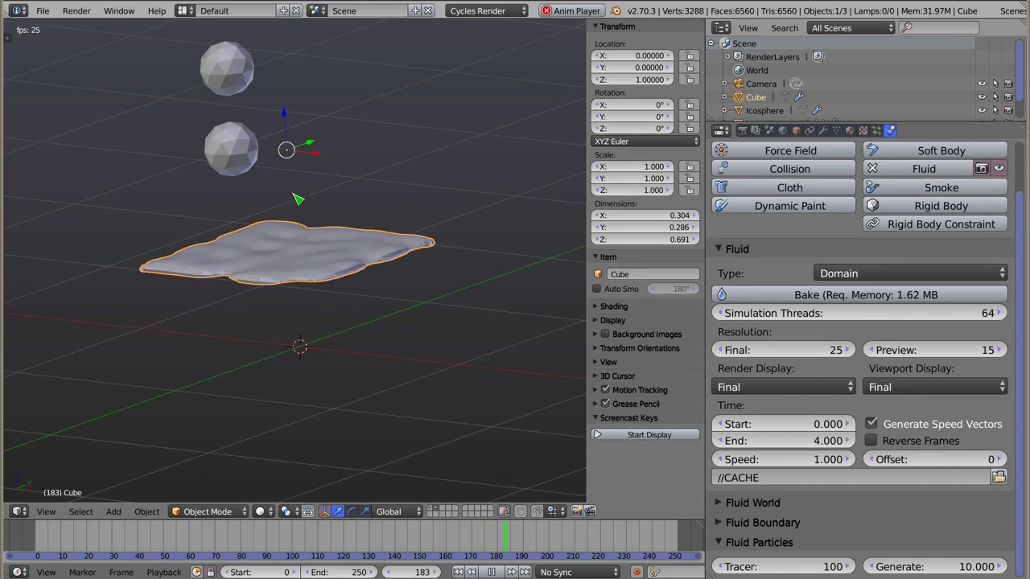
scroll(294, 250, up, 2)
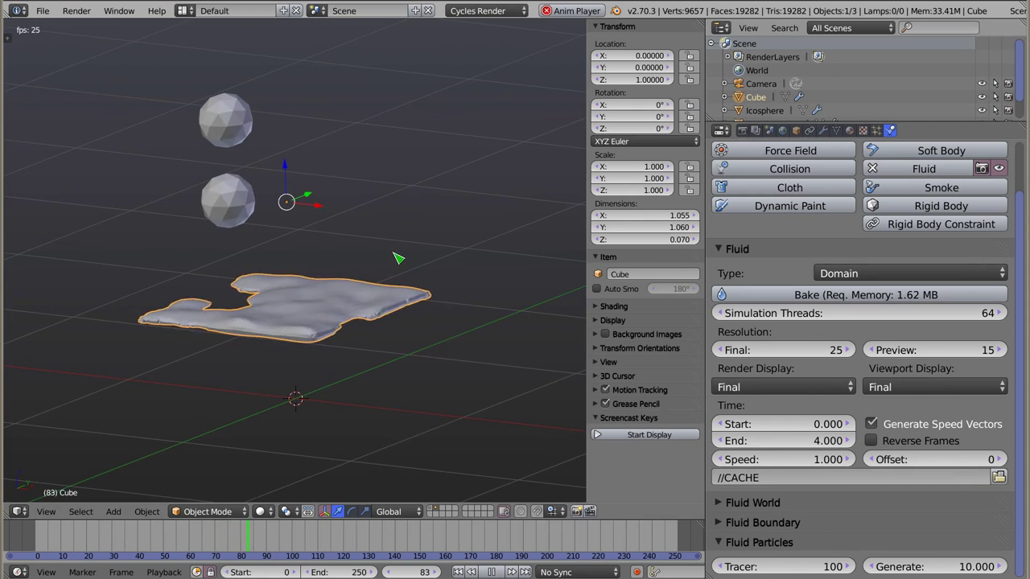
Play the baked fluid again from a centred front view, then stop it
key(Escape)
key(KP_1)
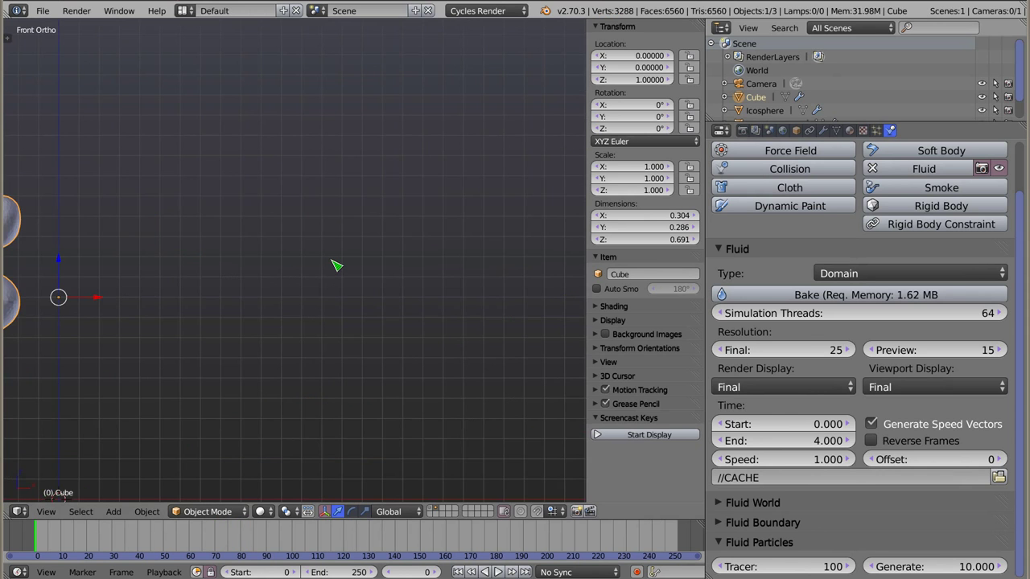
shift+middle_drag(172, 242, 437, 162)
key(alt+a)
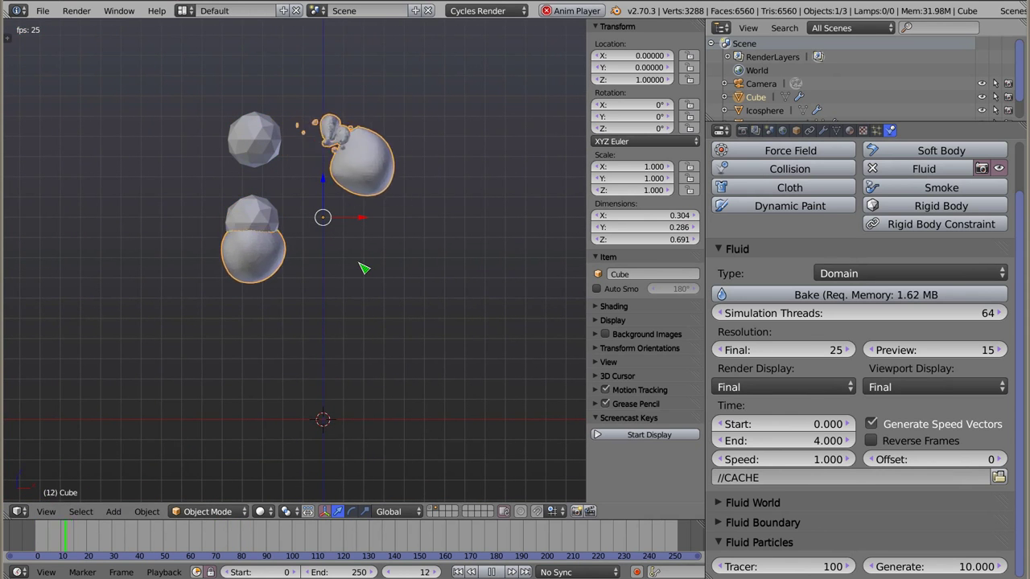
key(Escape)
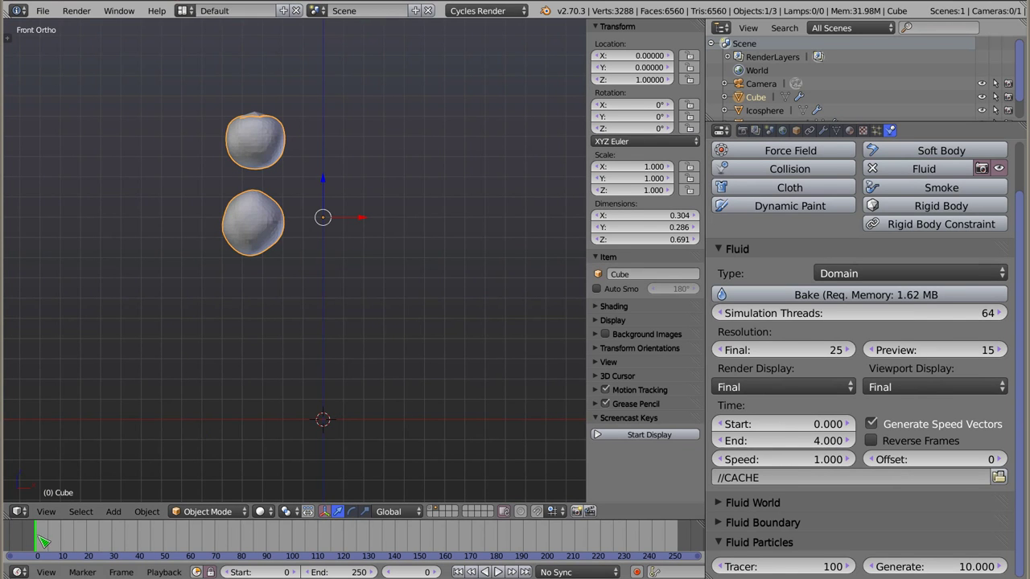
Scrub the timeline to frame 24 and orbit to inspect the sideways splash
mouse_move(42, 544)
mouse_down()
mouse_move(63, 544)
mouse_move(50, 544)
mouse_up()
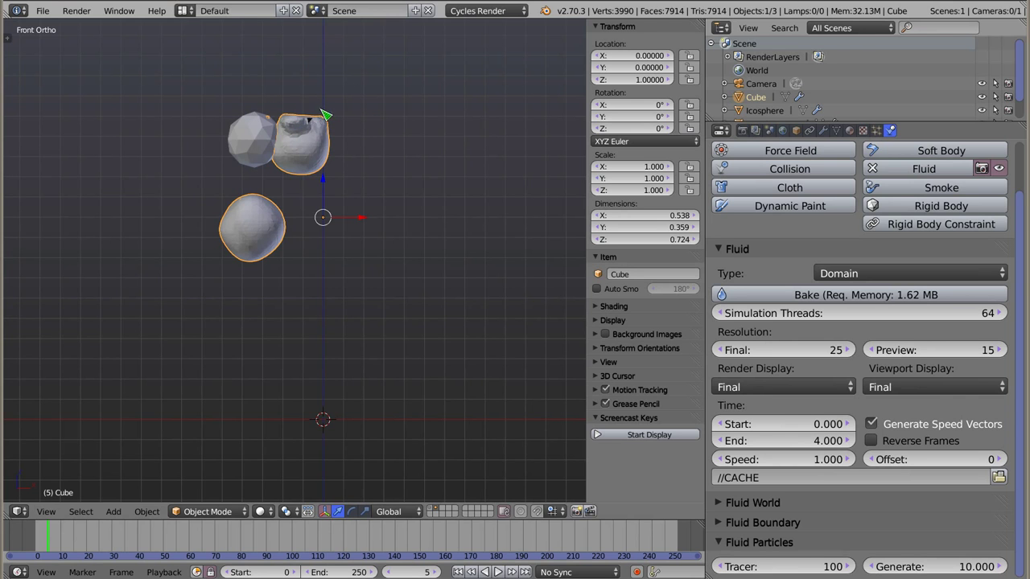
middle_drag(317, 131, 301, 145)
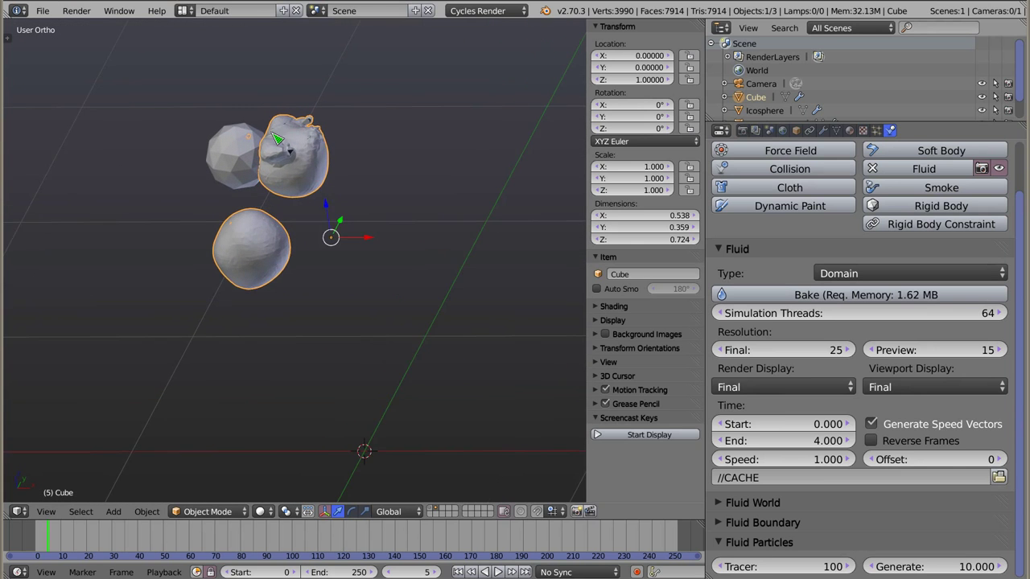
scroll(301, 145, up, 1)
scroll(300, 144, up, 1)
scroll(301, 145, up, 1)
mouse_move(30, 547)
mouse_down()
mouse_move(58, 541)
mouse_move(113, 552)
mouse_move(97, 553)
mouse_up()
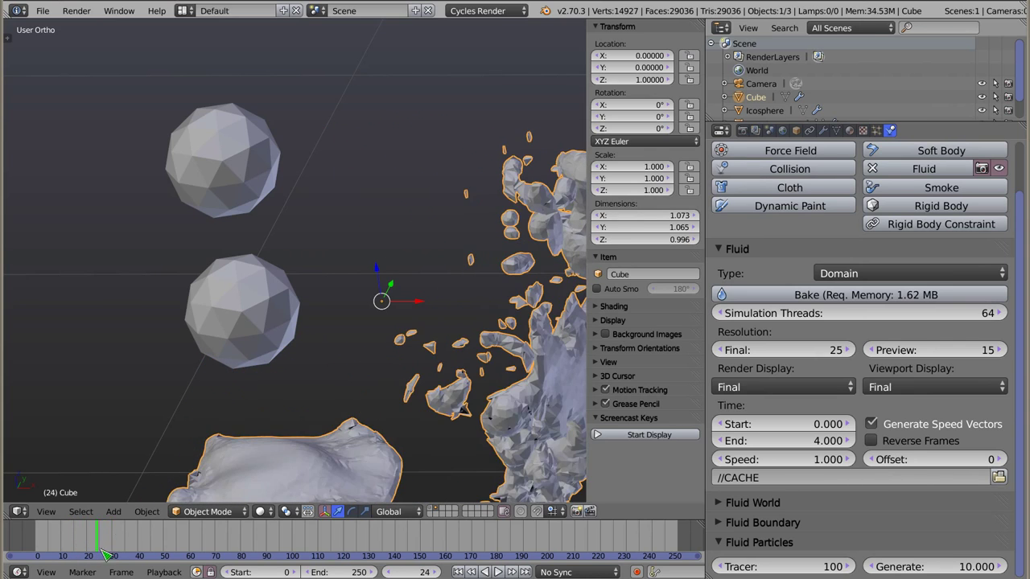
scroll(133, 166, down, 3)
mouse_move(253, 223)
middle_down()
mouse_move(207, 302)
mouse_move(217, 302)
middle_up()
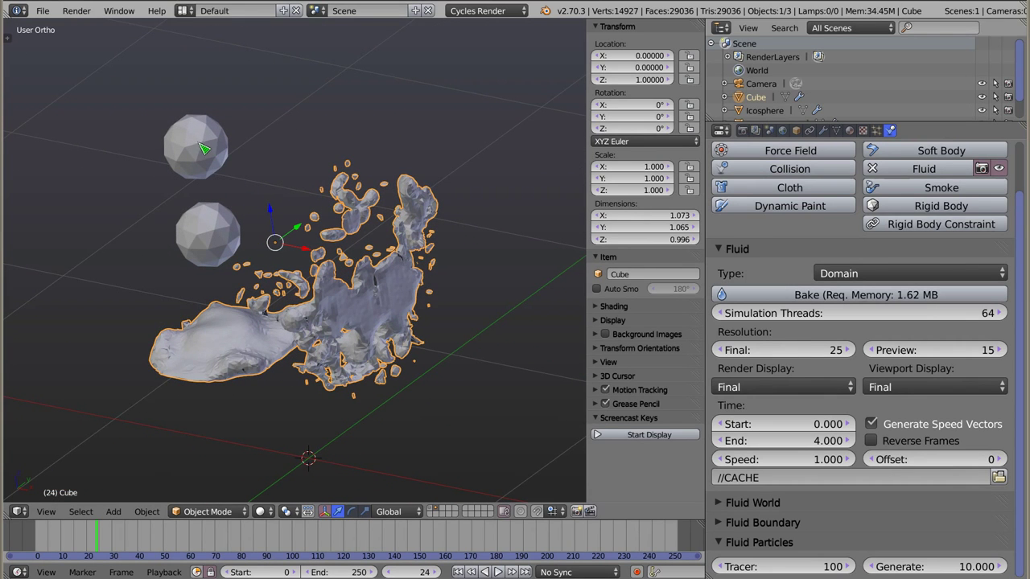
Add a Subdivision Surface modifier after Fluidsim (1 view, 2 render subdivisions) on the fluid domain
click(823, 130)
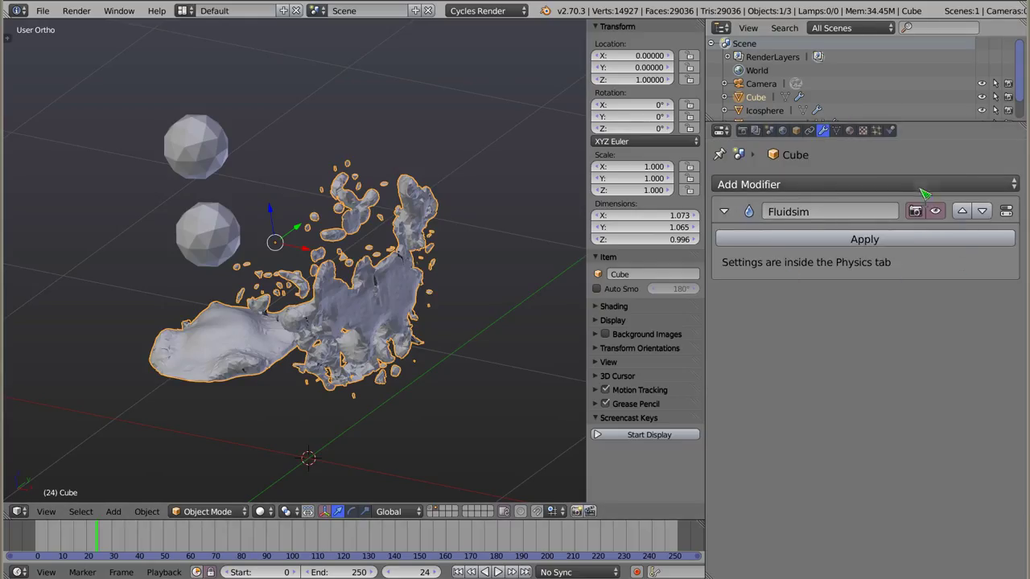
click(922, 187)
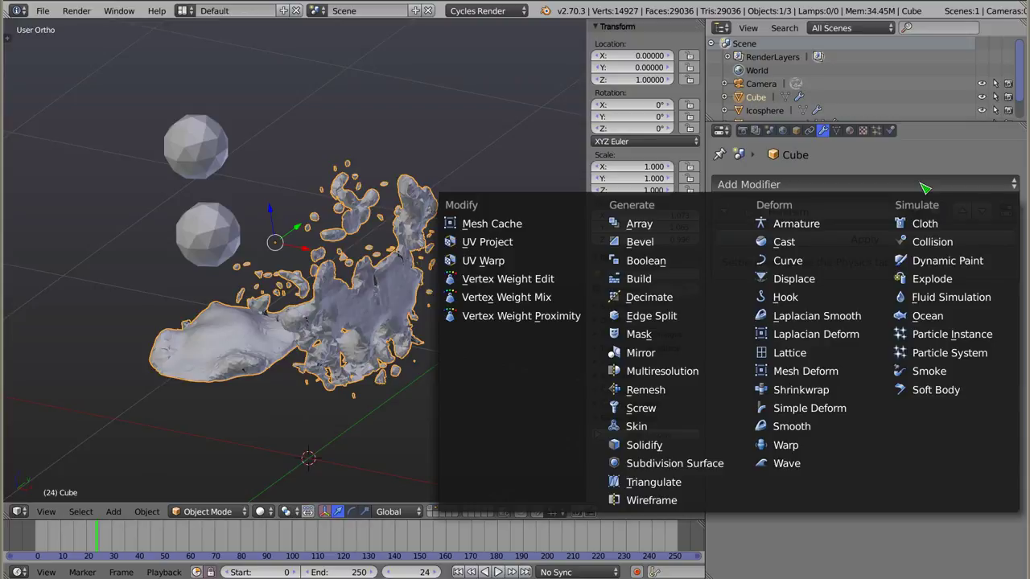
click(963, 304)
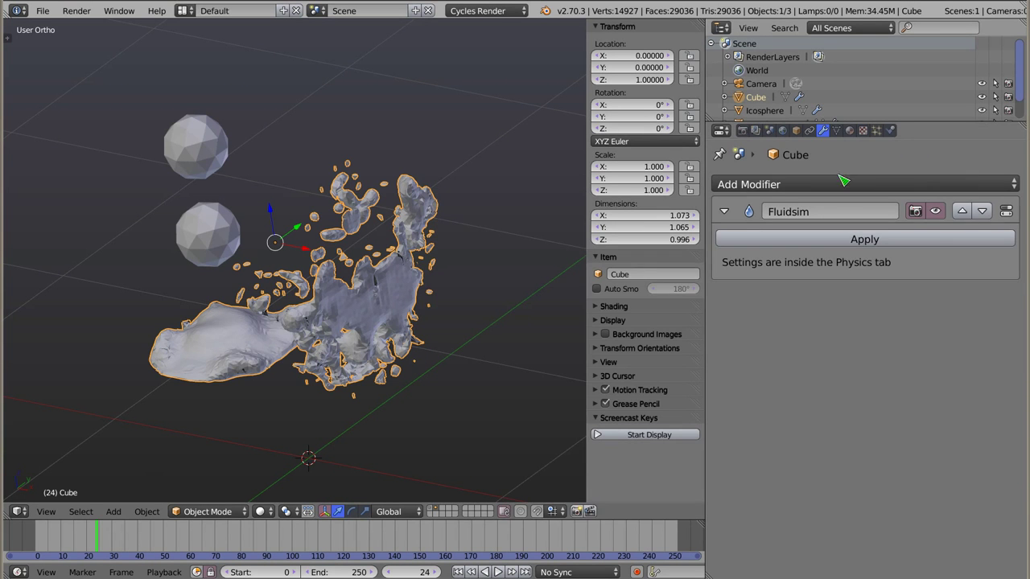
click(840, 178)
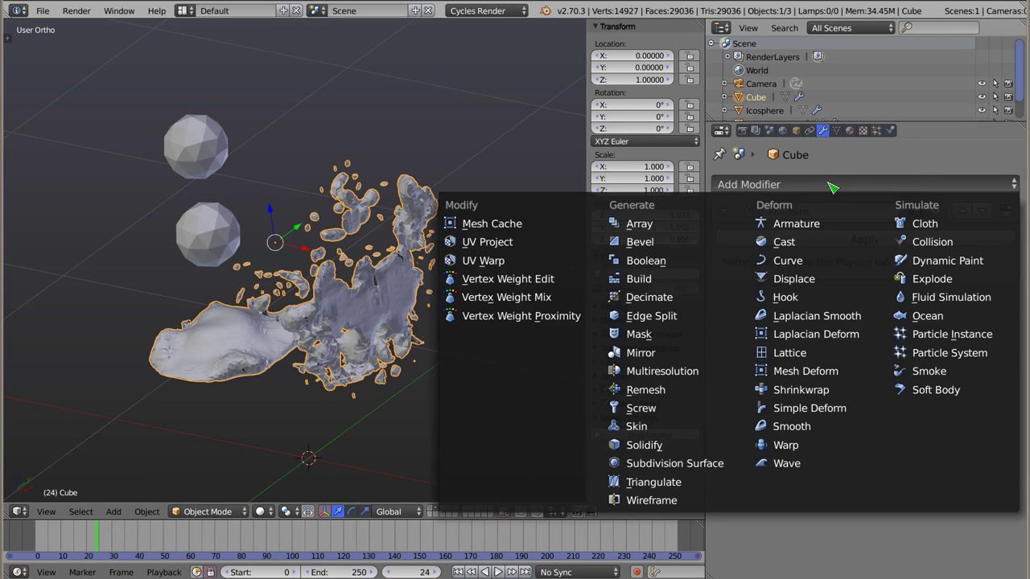
click(657, 464)
key(z)
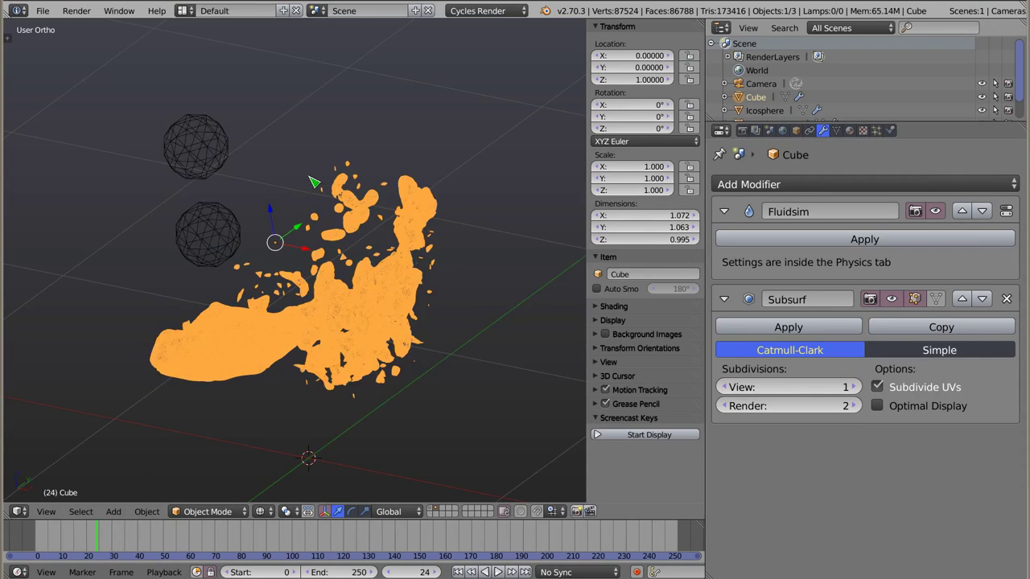
scroll(356, 218, up, 2)
scroll(397, 260, up, 2)
scroll(392, 233, up, 2)
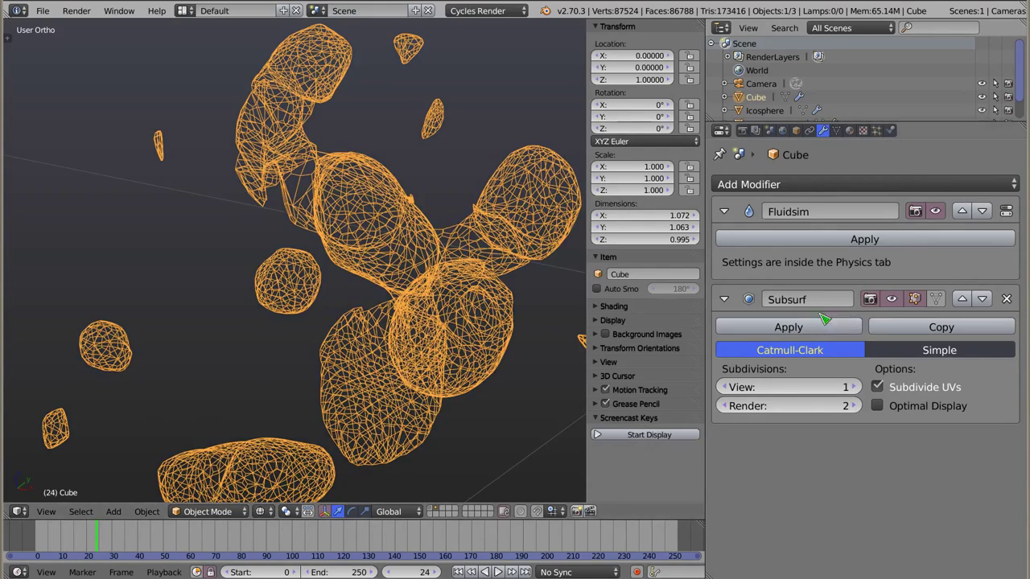
click(894, 299)
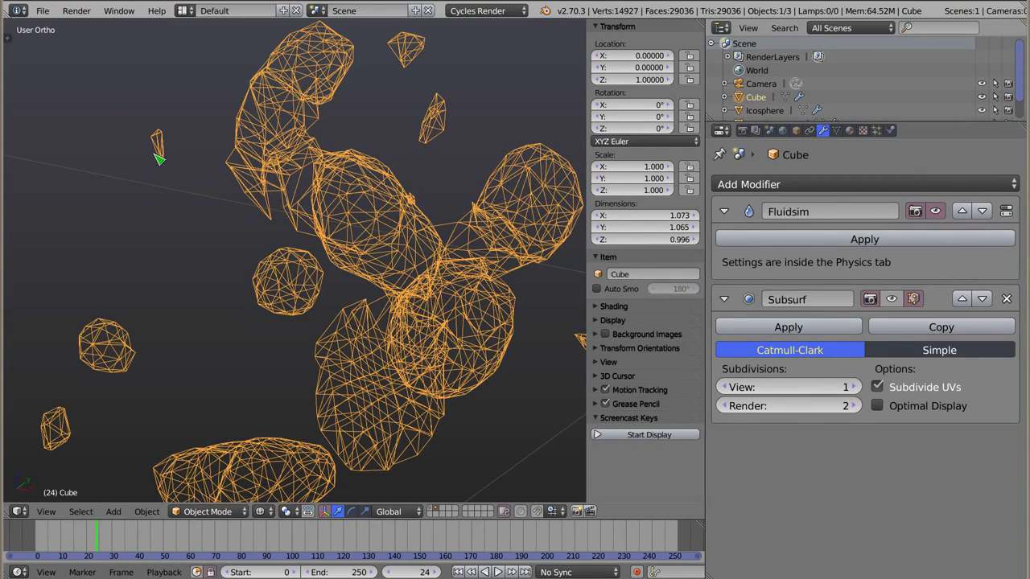
click(891, 300)
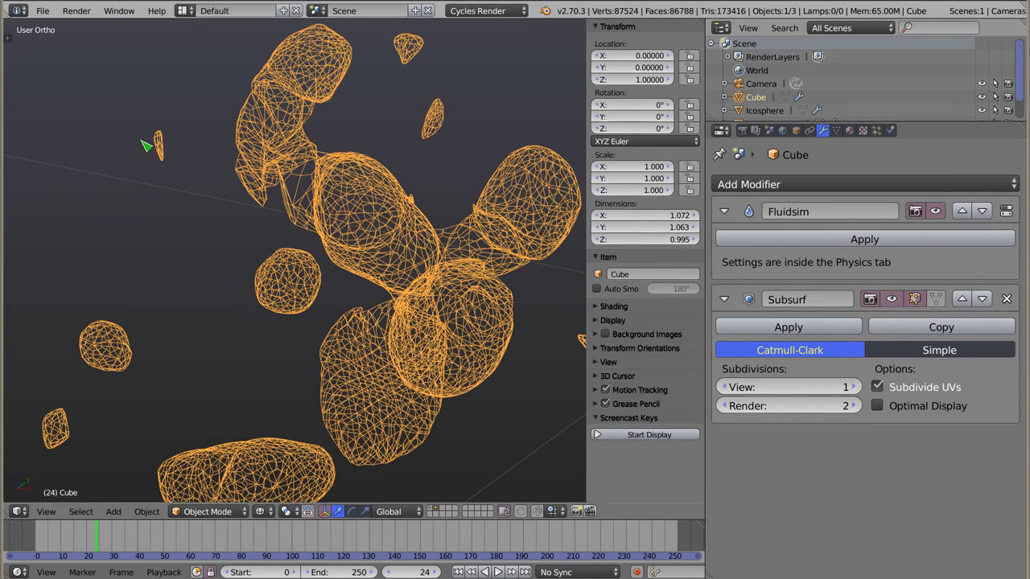
scroll(168, 149, up, 5)
scroll(165, 137, up, 3)
scroll(170, 127, up, 1)
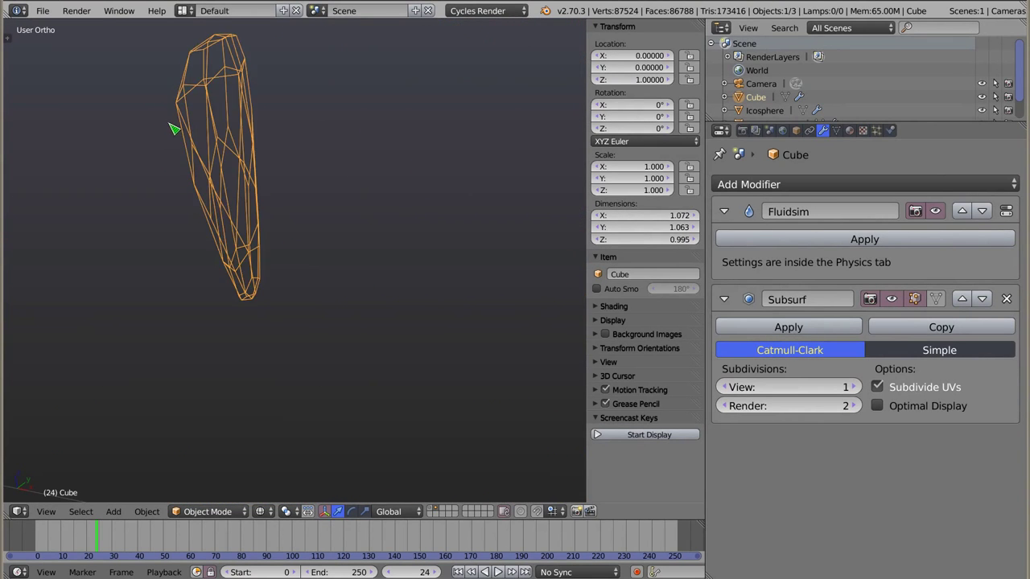
shift+middle_drag(172, 126, 365, 233)
click(891, 299)
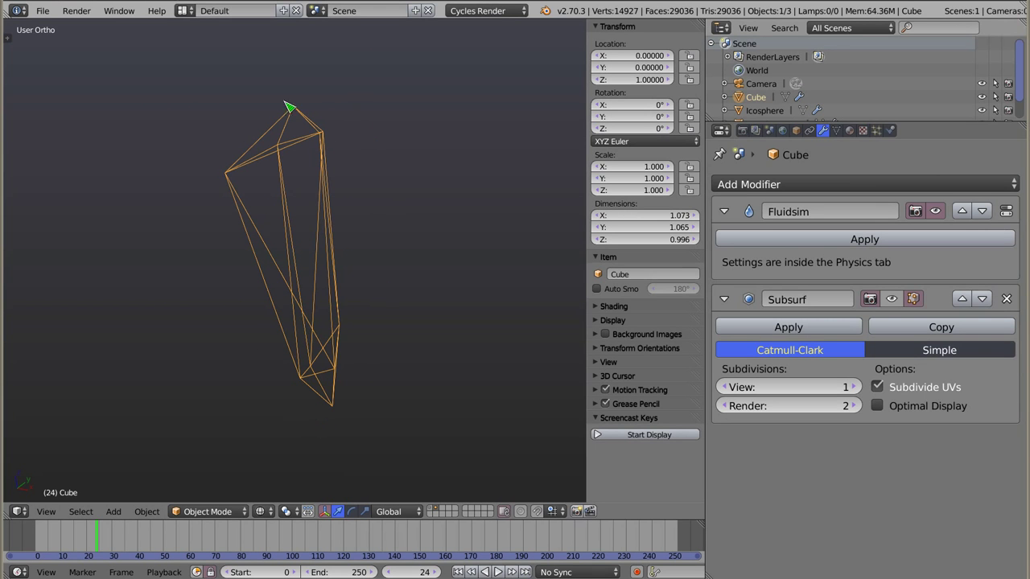
click(892, 300)
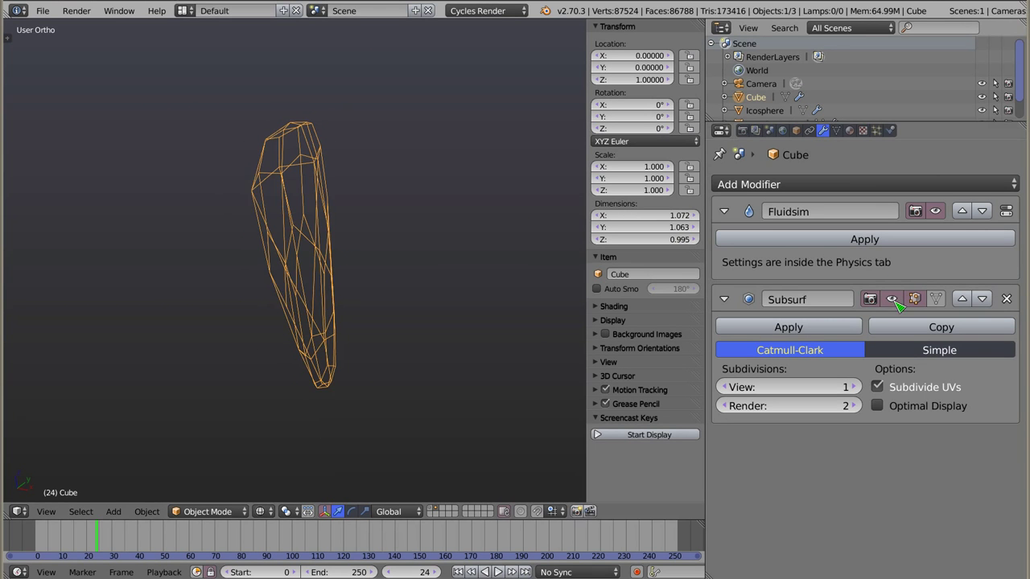
scroll(271, 201, down, 5)
key(z)
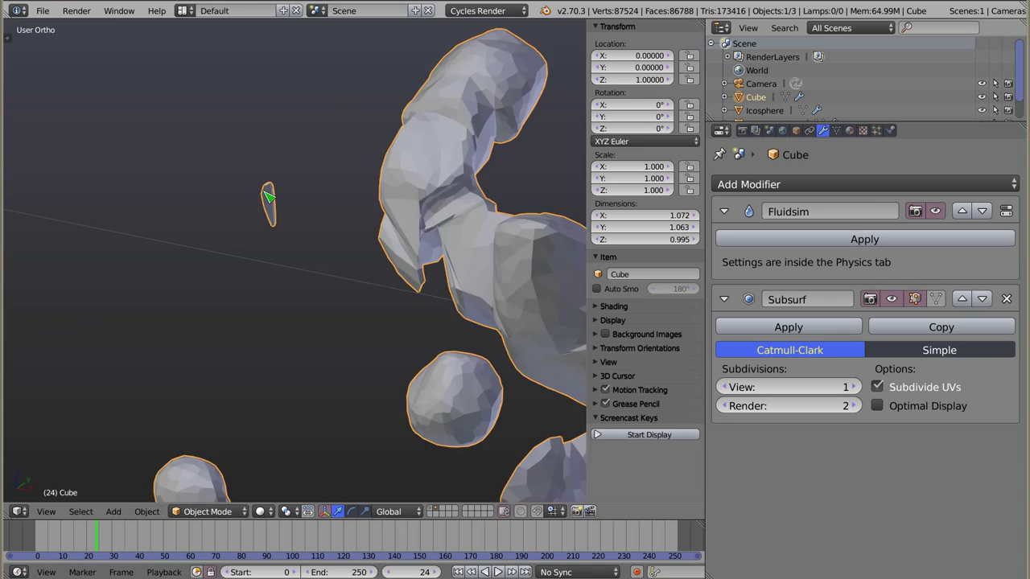
scroll(271, 197, down, 2)
scroll(272, 197, up, 2)
mouse_move(318, 223)
middle_down()
mouse_move(278, 186)
mouse_move(339, 165)
middle_up()
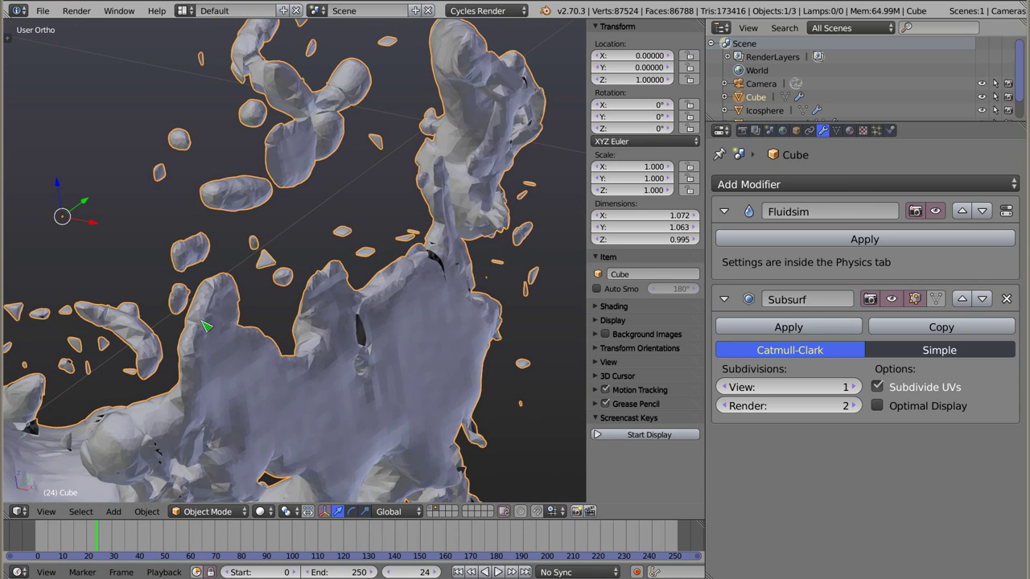
mouse_move(411, 391)
middle_down()
mouse_move(402, 379)
mouse_move(443, 242)
mouse_move(421, 246)
mouse_move(398, 173)
middle_up()
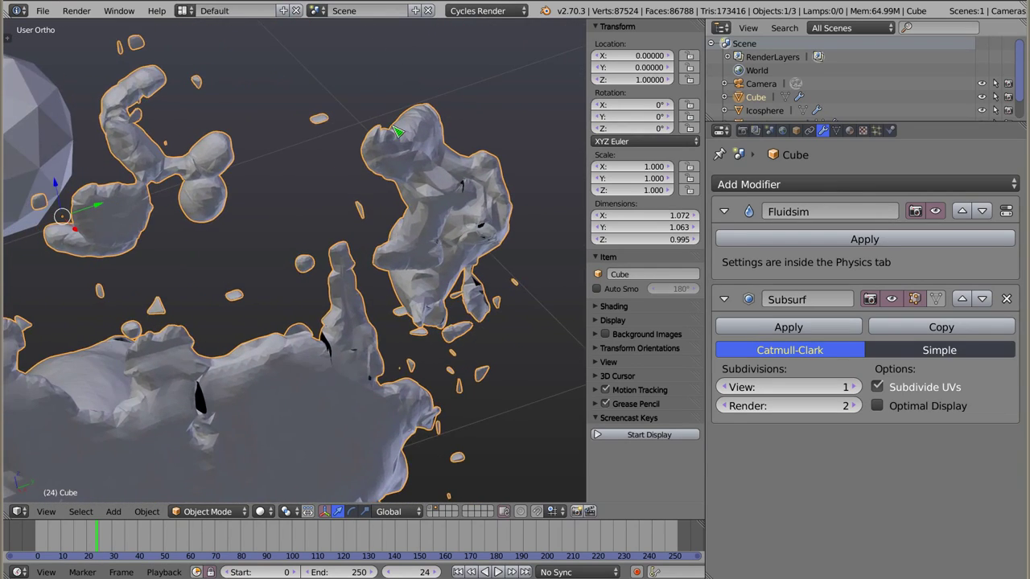
scroll(397, 131, up, 3)
scroll(382, 145, up, 2)
scroll(349, 172, up, 2)
scroll(338, 184, up, 1)
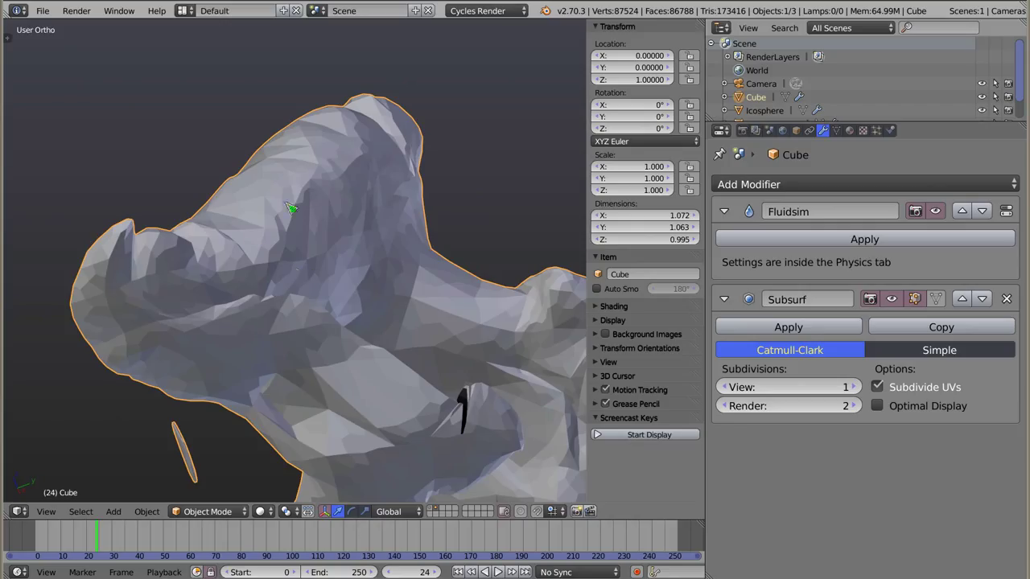
Raise the Subsurf viewport subdivisions from 1 to 3
click(855, 387)
click(855, 387)
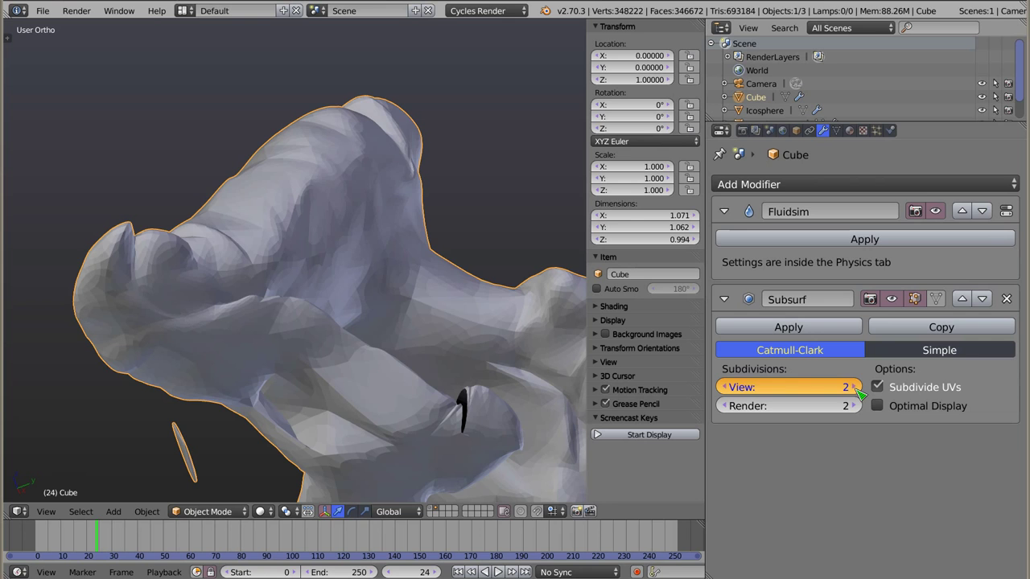
scroll(306, 326, down, 1)
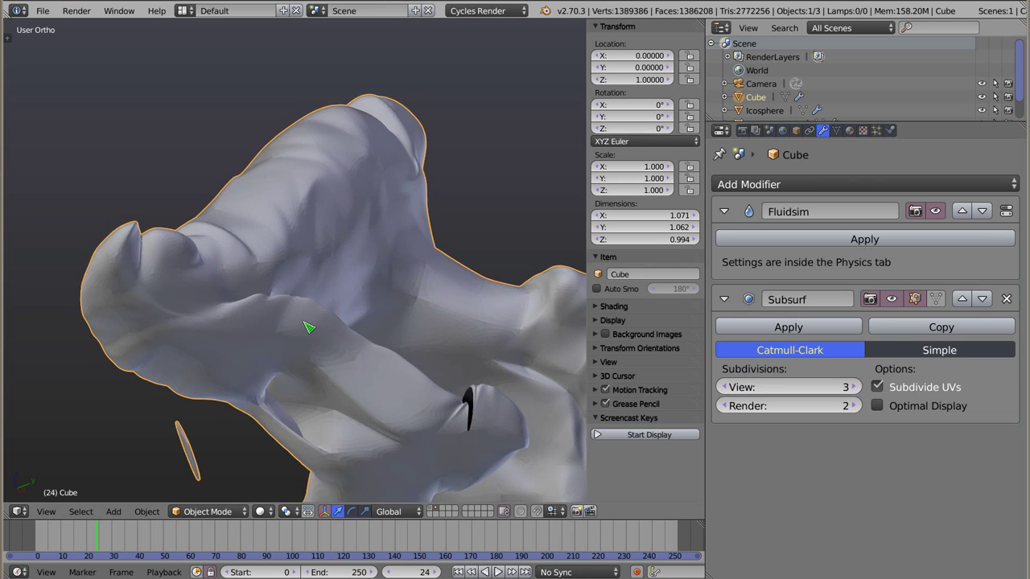
scroll(321, 310, down, 3)
scroll(334, 304, down, 2)
scroll(338, 307, down, 2)
scroll(338, 308, down, 1)
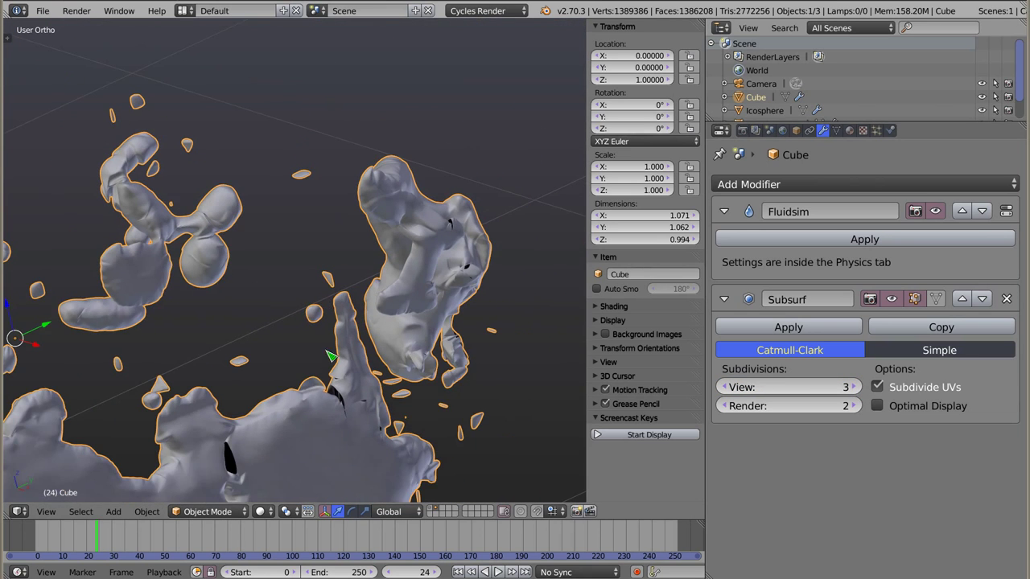
Orbit to view the splash from the side, then remove the Subsurf modifier
scroll(318, 358, up, 3)
scroll(307, 396, up, 2)
scroll(307, 396, down, 4)
mouse_move(321, 333)
middle_down()
mouse_move(396, 264)
mouse_move(276, 293)
mouse_move(340, 212)
mouse_move(356, 223)
middle_up()
scroll(418, 249, up, 4)
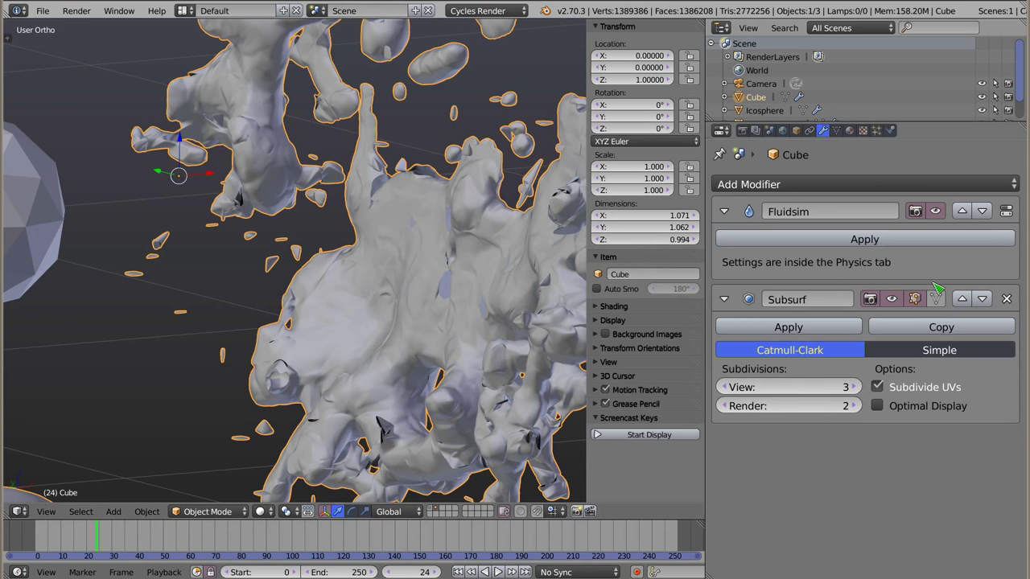
click(1006, 299)
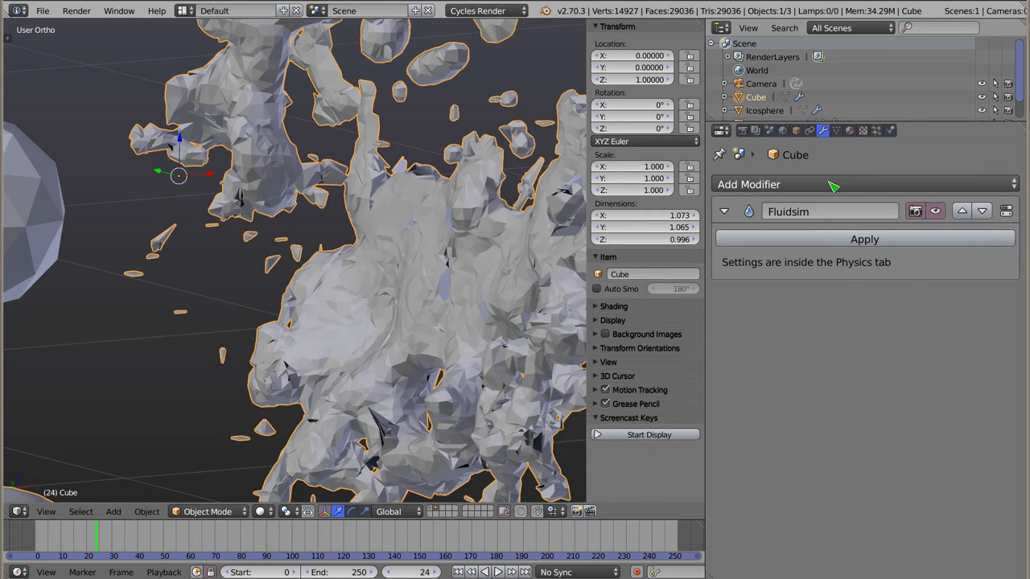
Add a Remesh modifier after Fluidsim and turn off Remove Disconnected Pieces
click(831, 186)
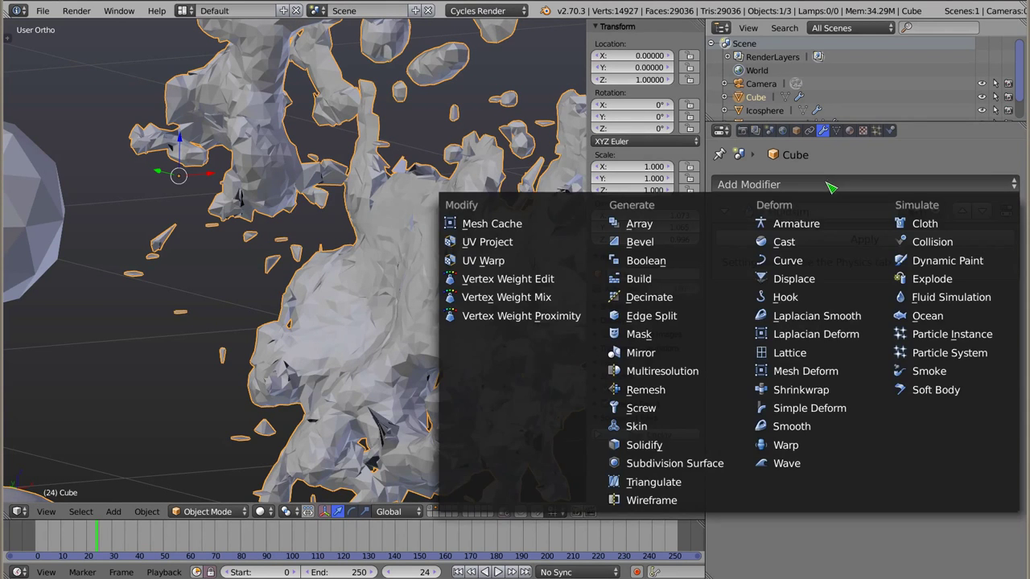
click(658, 398)
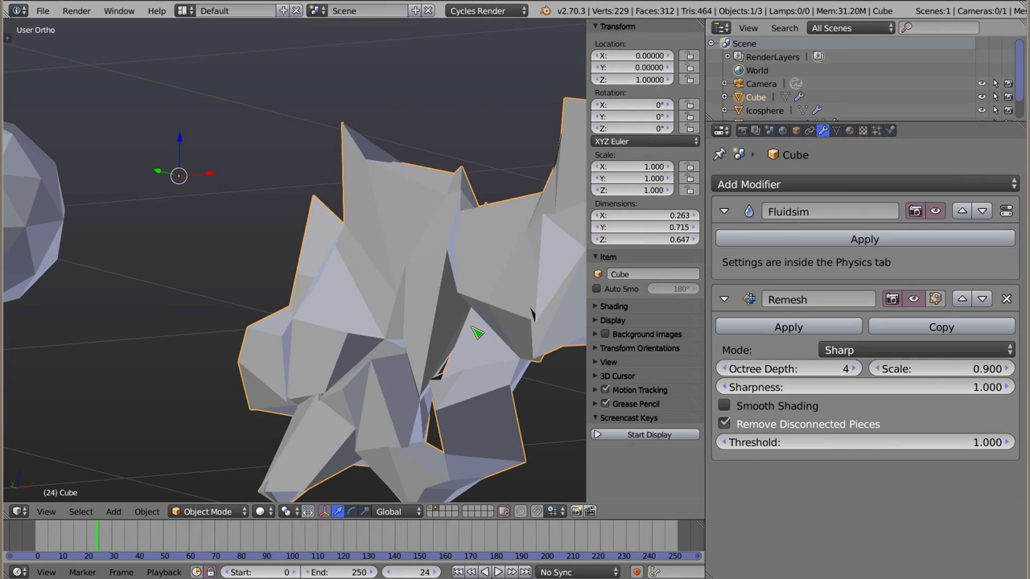
scroll(260, 275, down, 4)
scroll(260, 275, up, 1)
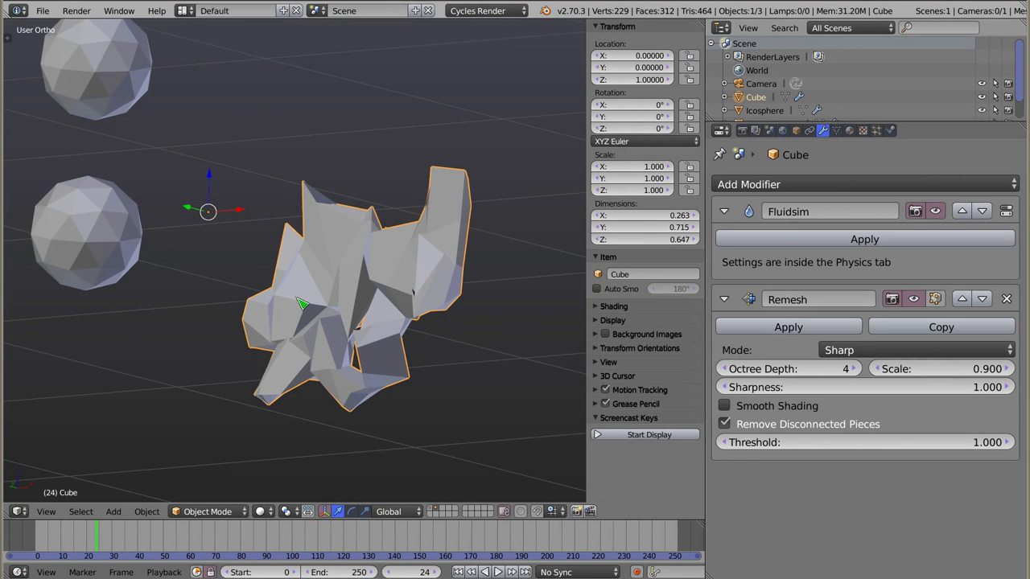
shift+middle_drag(299, 304, 322, 337)
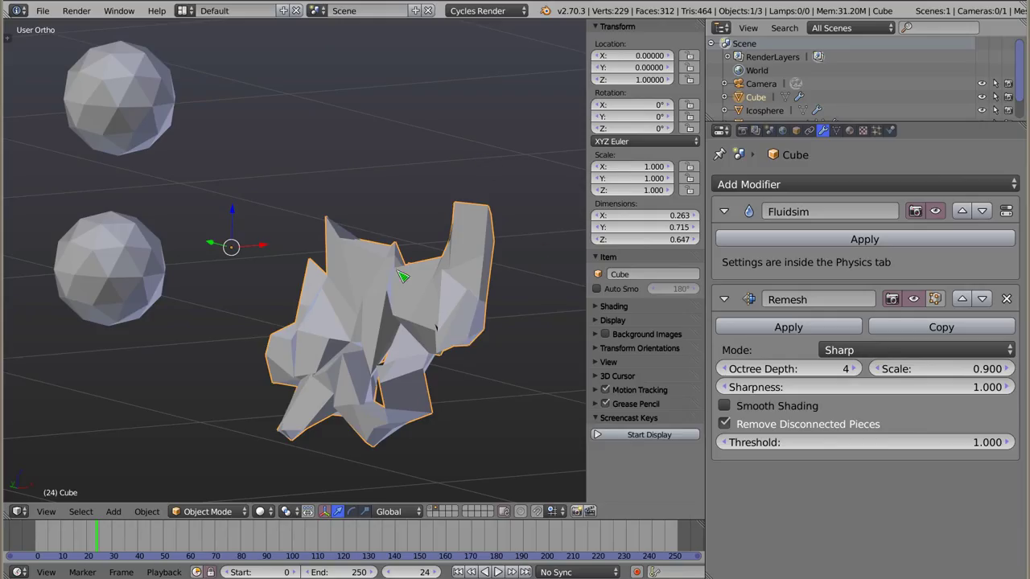
click(726, 424)
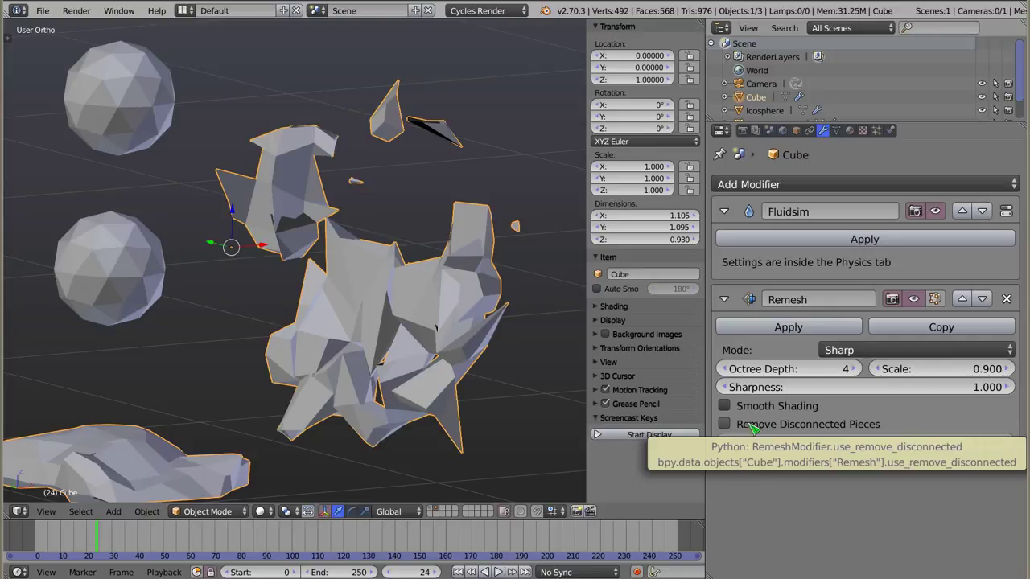
Raise the Remesh octree depth from 4 to 8, giving about 136,560 faces
click(854, 370)
click(853, 370)
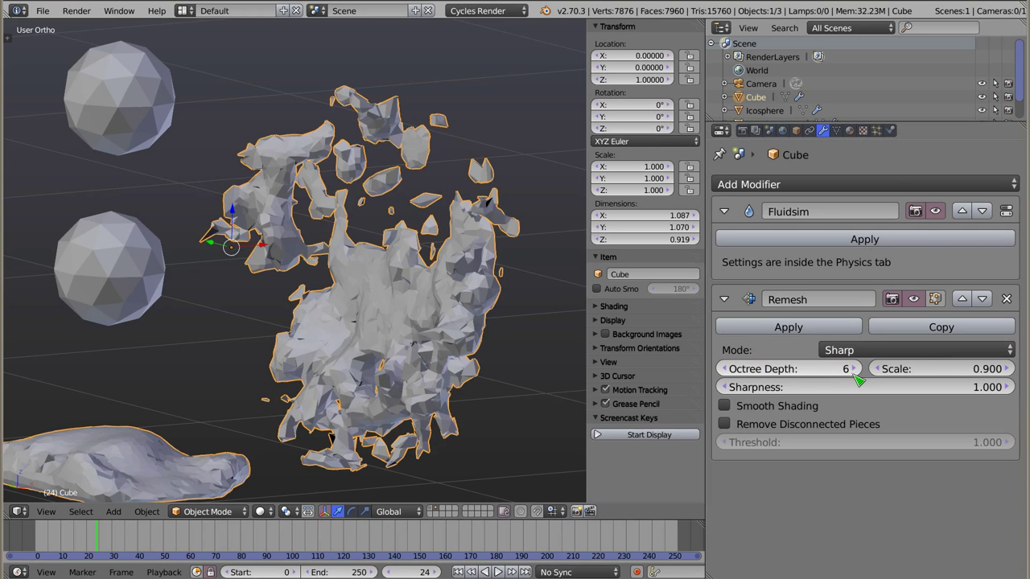
click(855, 370)
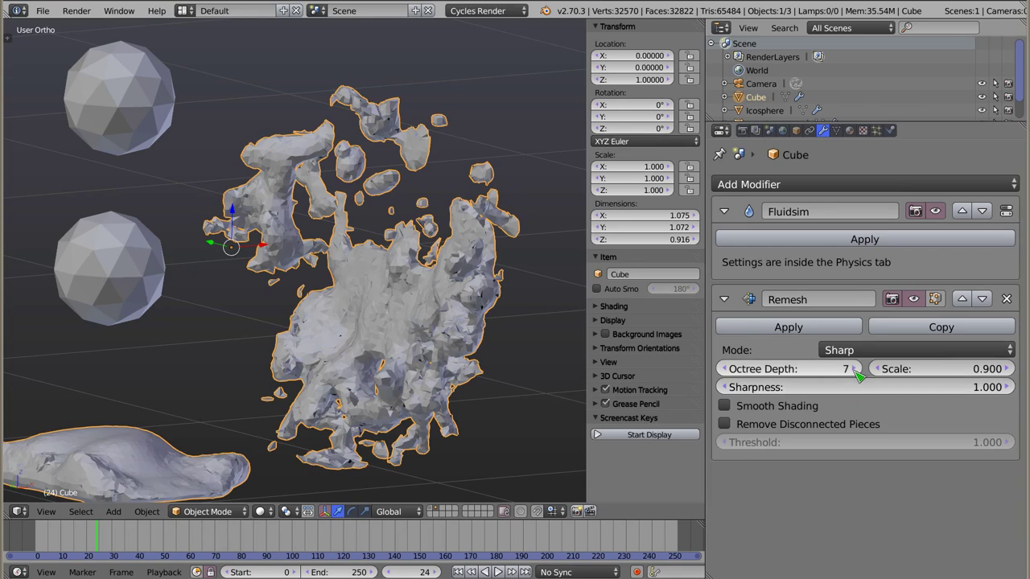
click(856, 370)
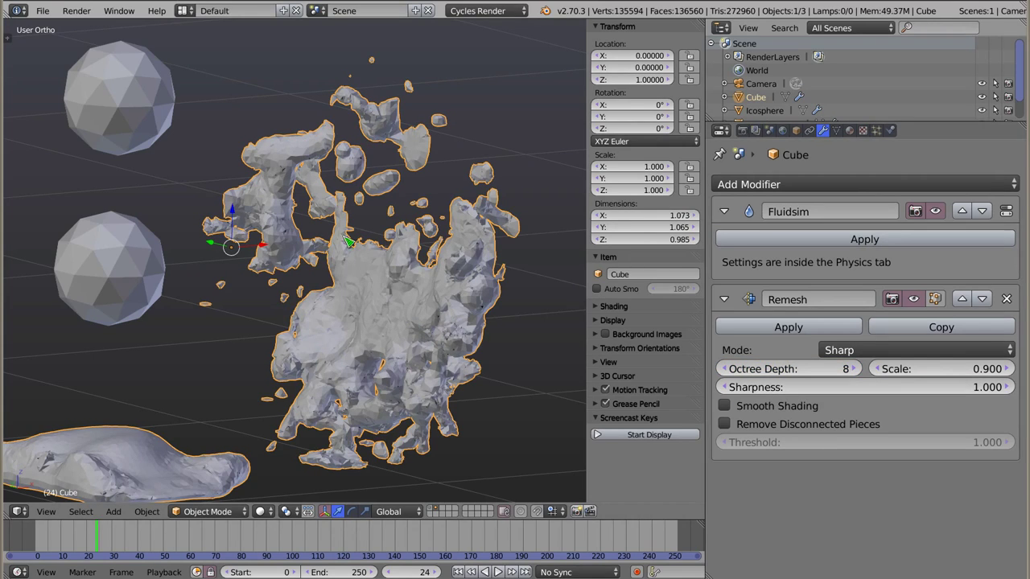
middle_drag(346, 288, 366, 302)
scroll(362, 302, up, 3)
scroll(359, 301, up, 3)
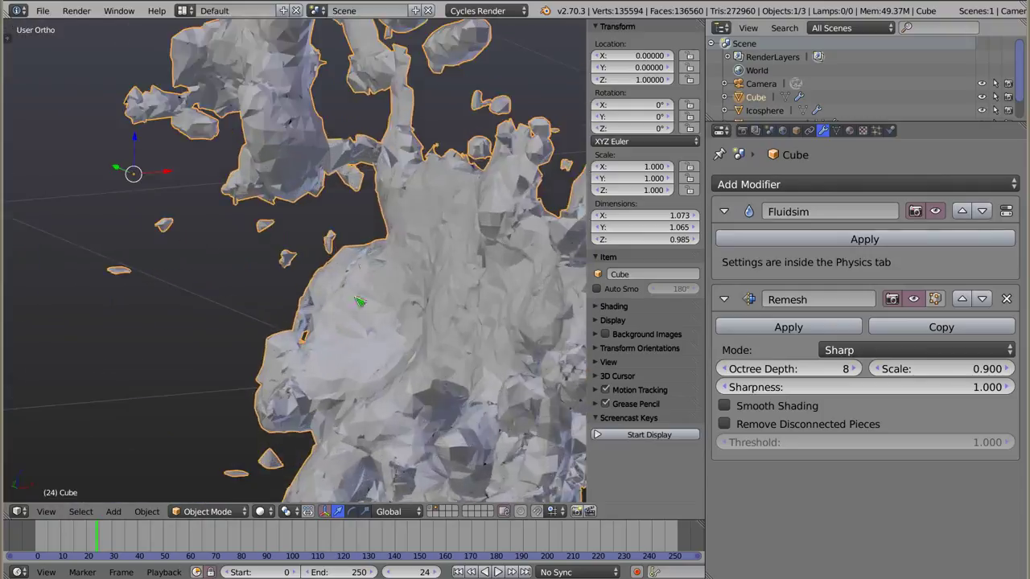
Inspect the dense remeshed fluid splash in wireframe shading
key(z)
scroll(354, 228, up, 3)
scroll(362, 212, up, 3)
scroll(360, 219, up, 3)
scroll(364, 220, down, 3)
scroll(358, 227, down, 3)
scroll(350, 232, up, 4)
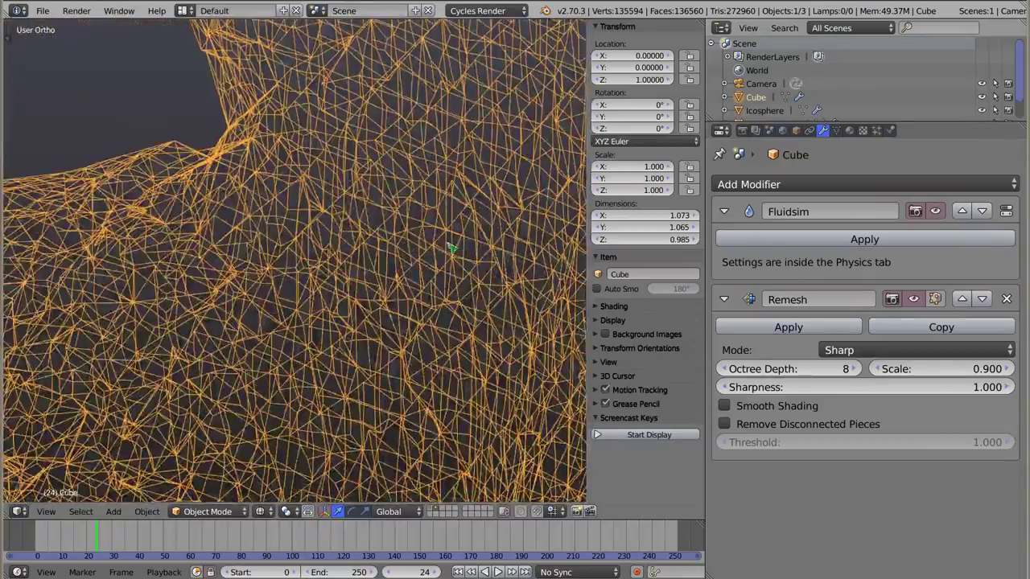
Set the Remesh mode to Smooth
click(836, 353)
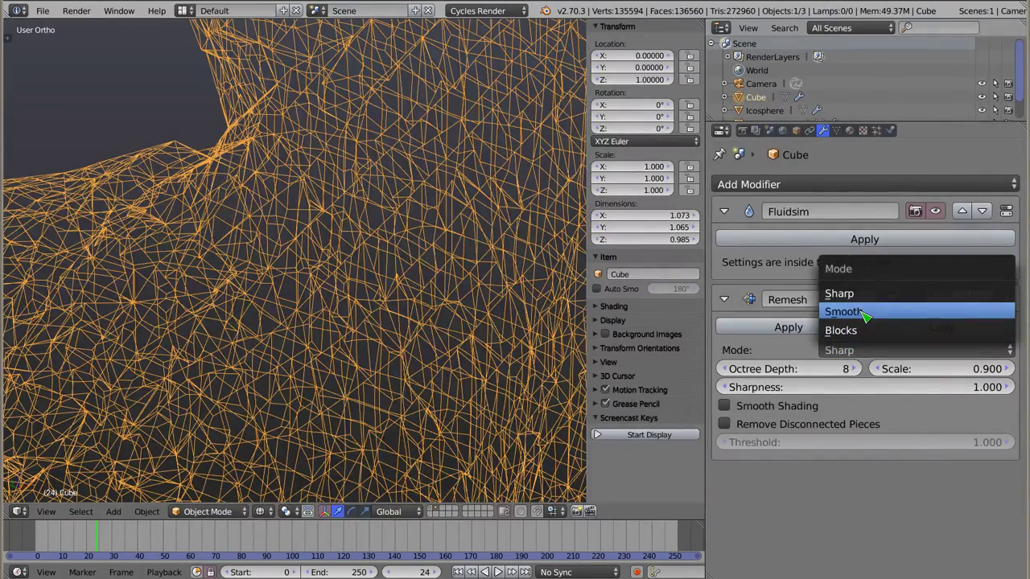
click(863, 316)
scroll(346, 223, down, 2)
Return to solid shading and orbit around the smoothed, rounded fluid mesh
key(z)
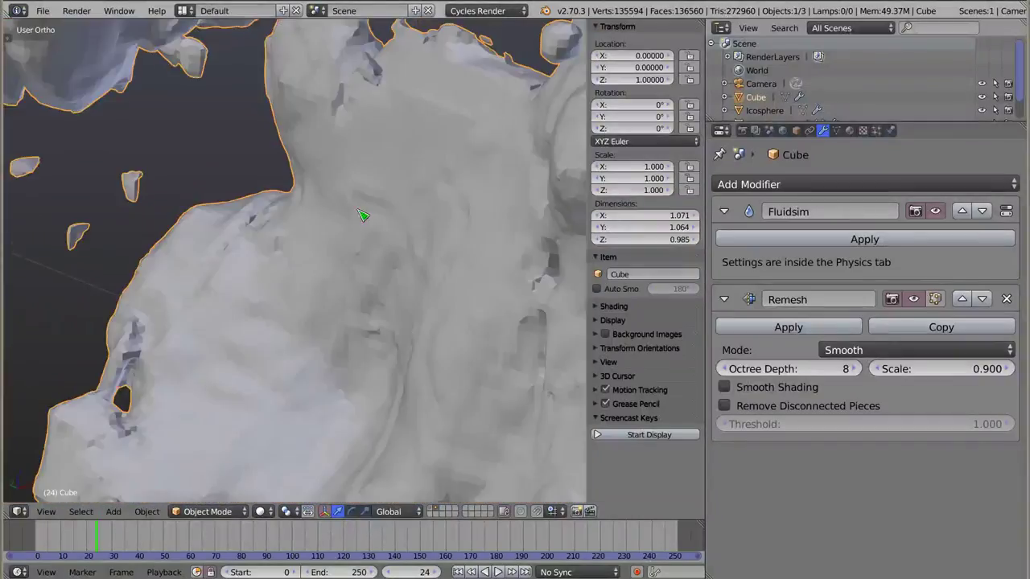
scroll(356, 223, down, 2)
scroll(356, 230, down, 2)
scroll(357, 242, down, 2)
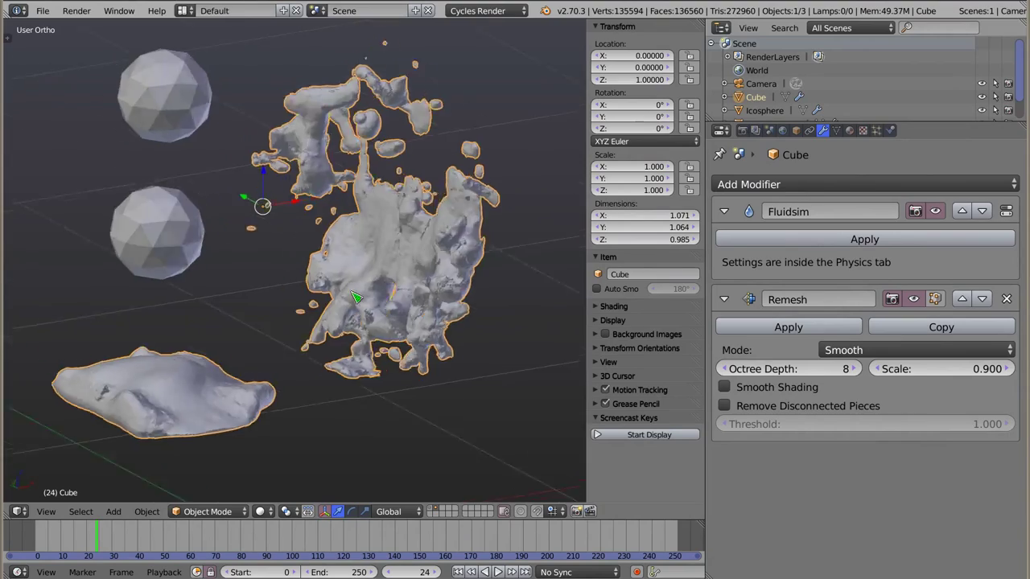
middle_drag(357, 298, 177, 300)
mouse_move(400, 298)
middle_down()
mouse_move(368, 308)
mouse_move(379, 298)
mouse_move(463, 292)
middle_up()
middle_drag(329, 273, 334, 258)
scroll(337, 197, up, 2)
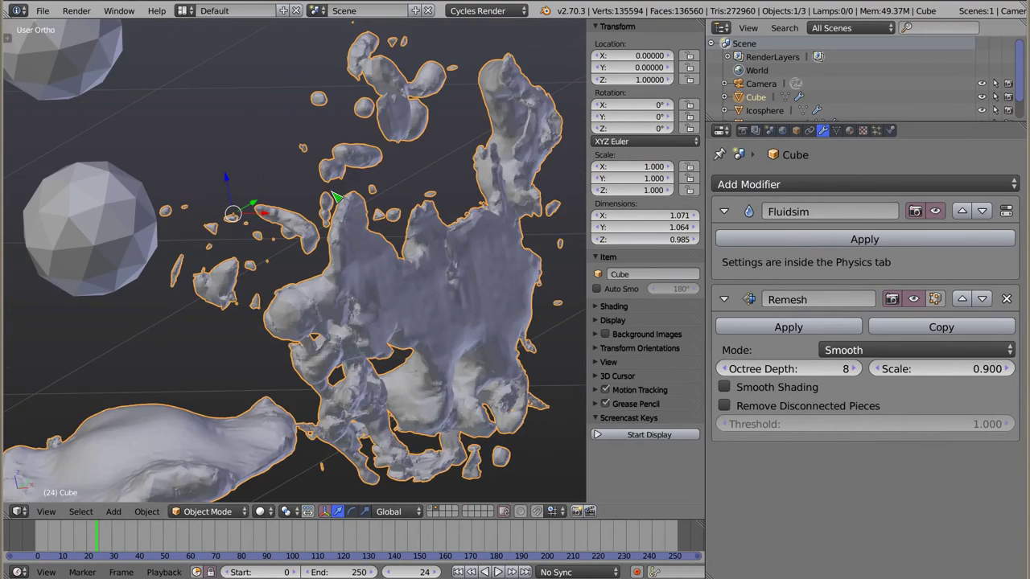
Add a Subdivision Surface modifier below Remesh with 2 viewport subdivisions
click(858, 185)
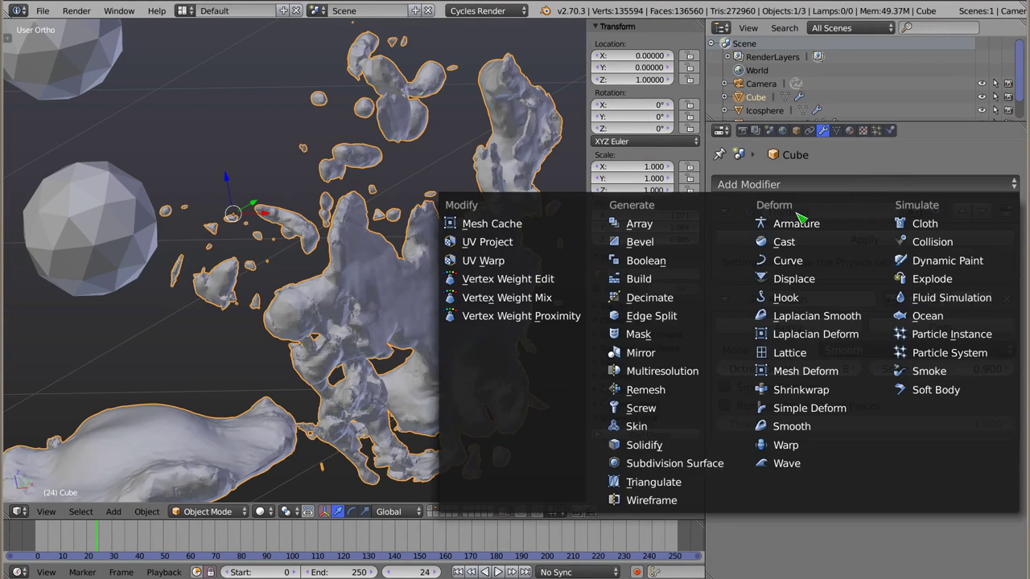
click(662, 466)
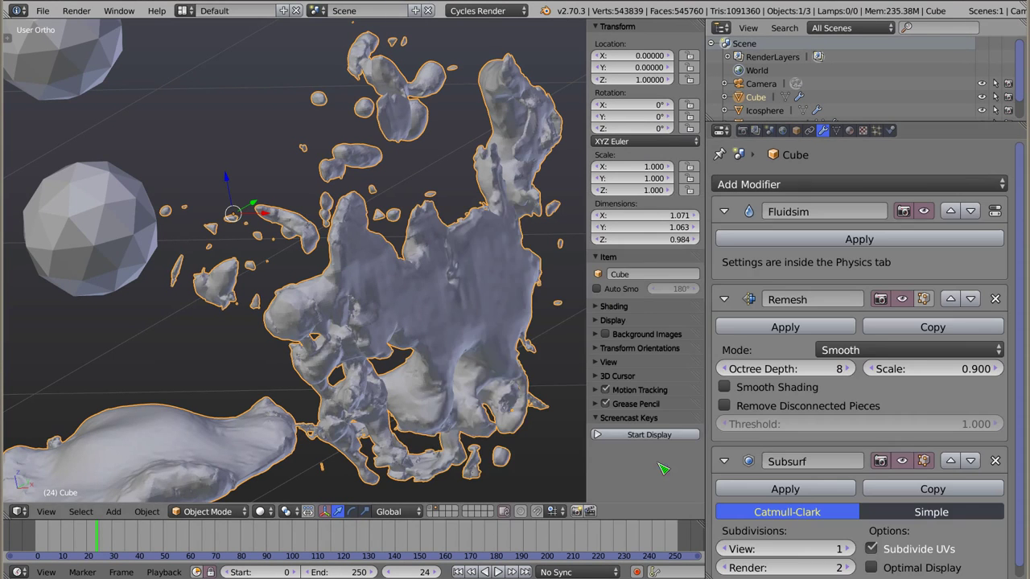
click(851, 549)
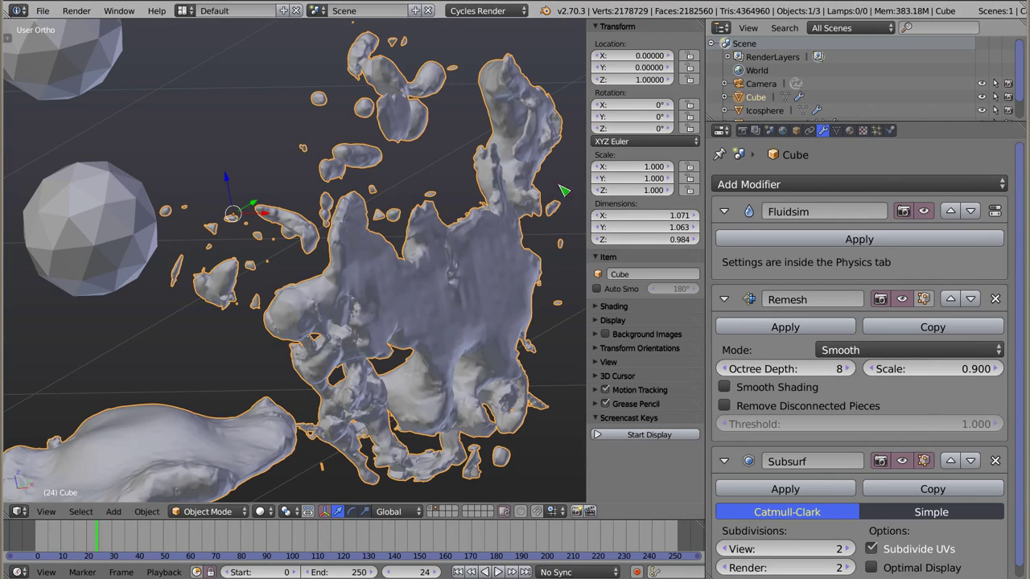
Orbit, zoom out and pan to view the whole subdivided fluid scene
mouse_move(366, 299)
middle_down()
mouse_move(357, 271)
mouse_move(385, 250)
middle_up()
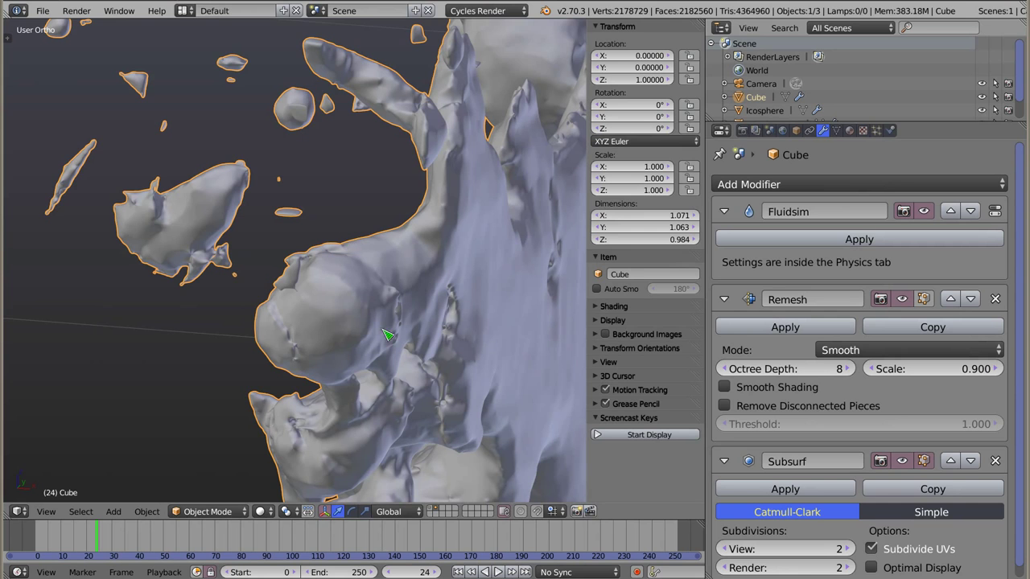
scroll(279, 306, down, 2)
scroll(310, 285, down, 4)
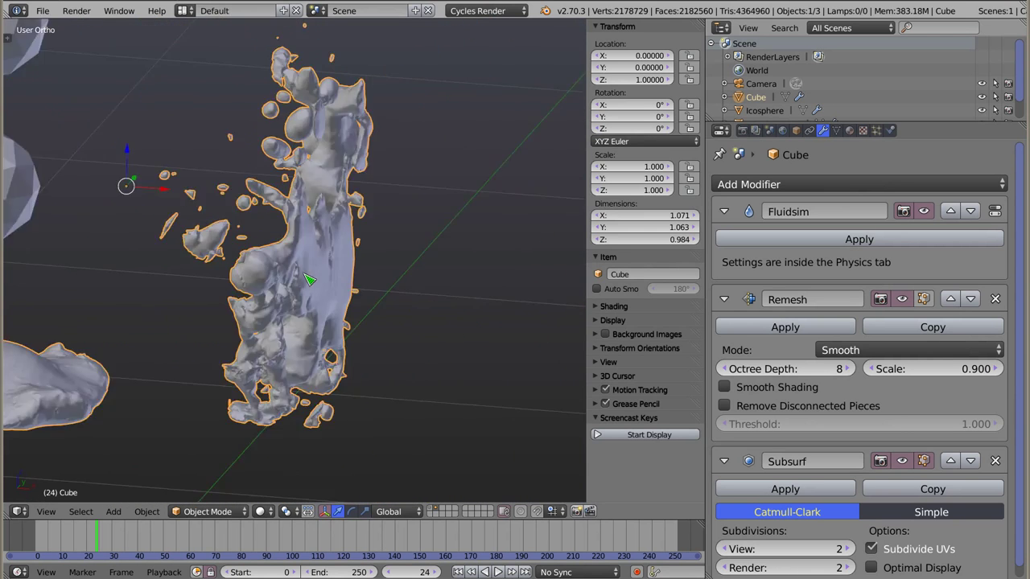
scroll(199, 250, down, 2)
shift+middle_drag(199, 249, 344, 230)
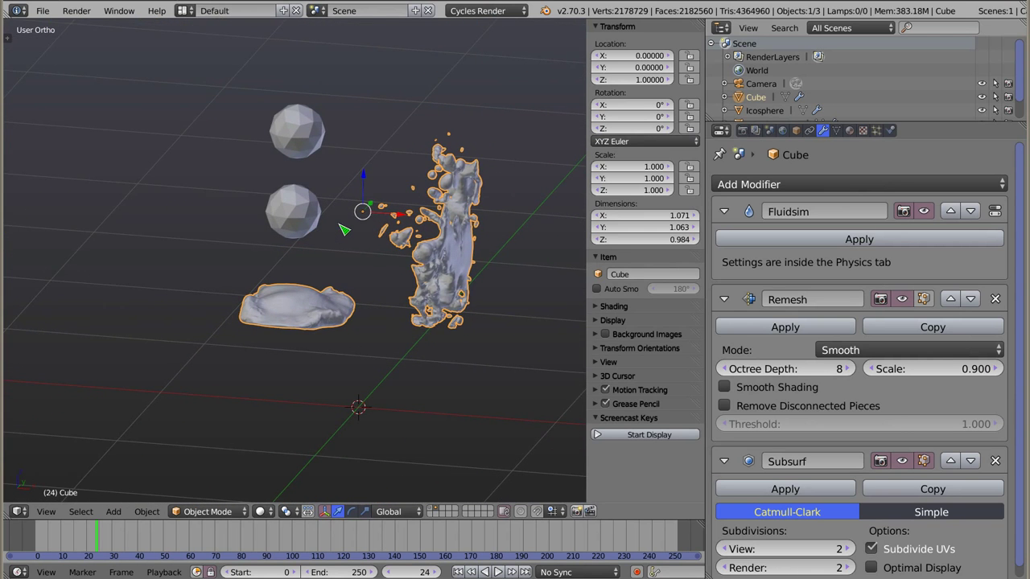
middle_drag(322, 276, 317, 134)
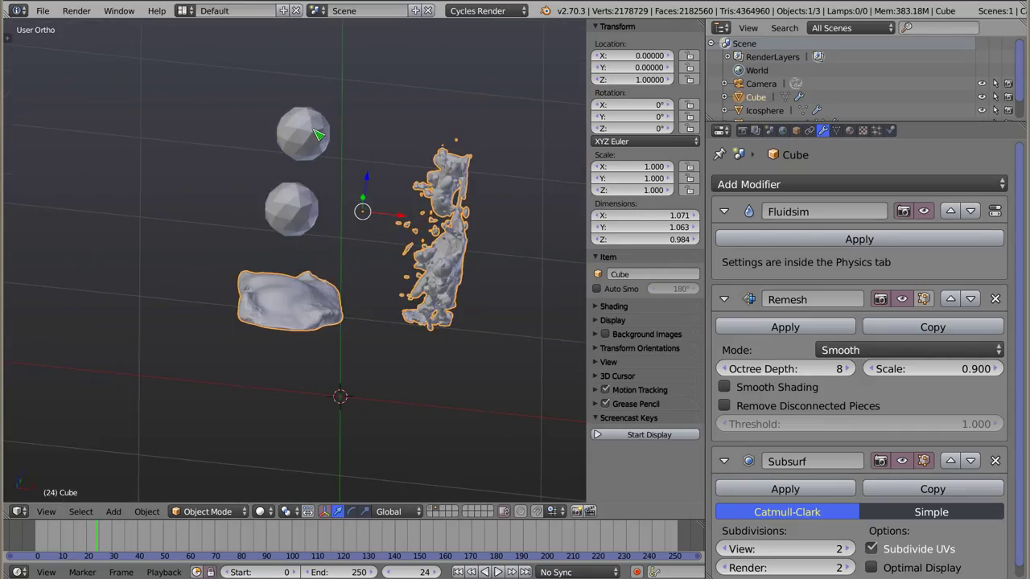
Select the top icosphere and show its Fluid physics with initial X velocity 3.0
right_click(306, 135)
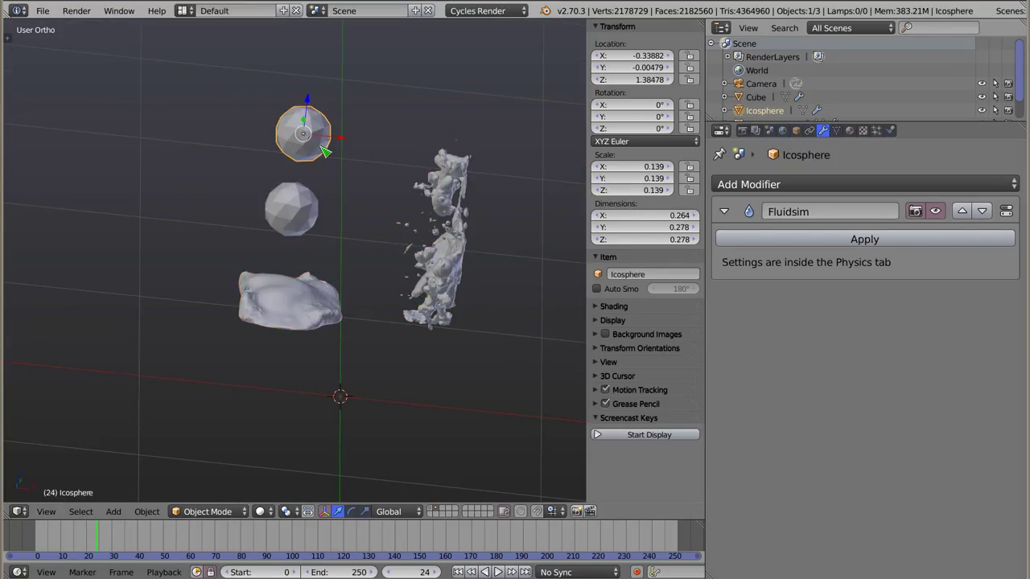
click(890, 131)
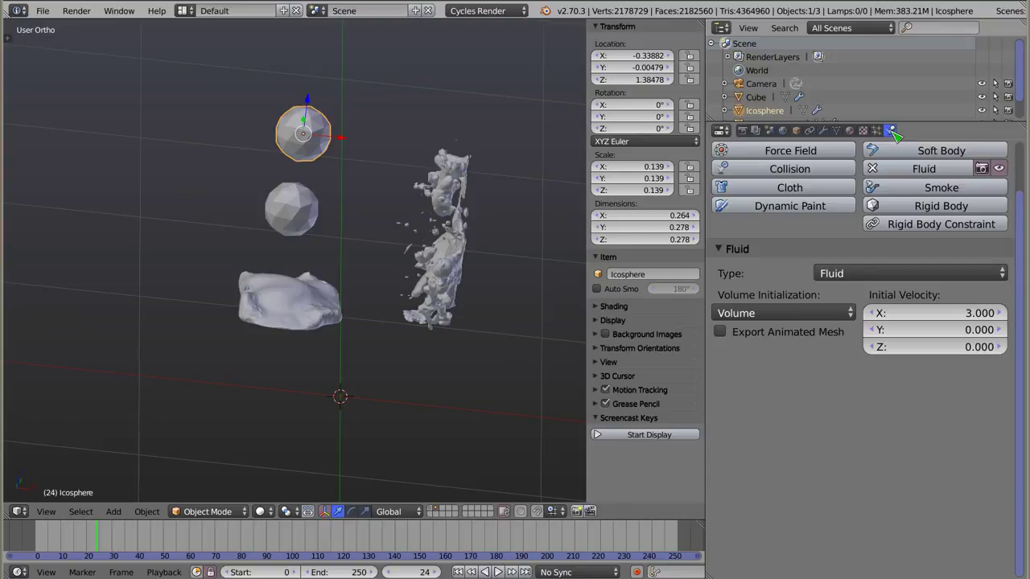